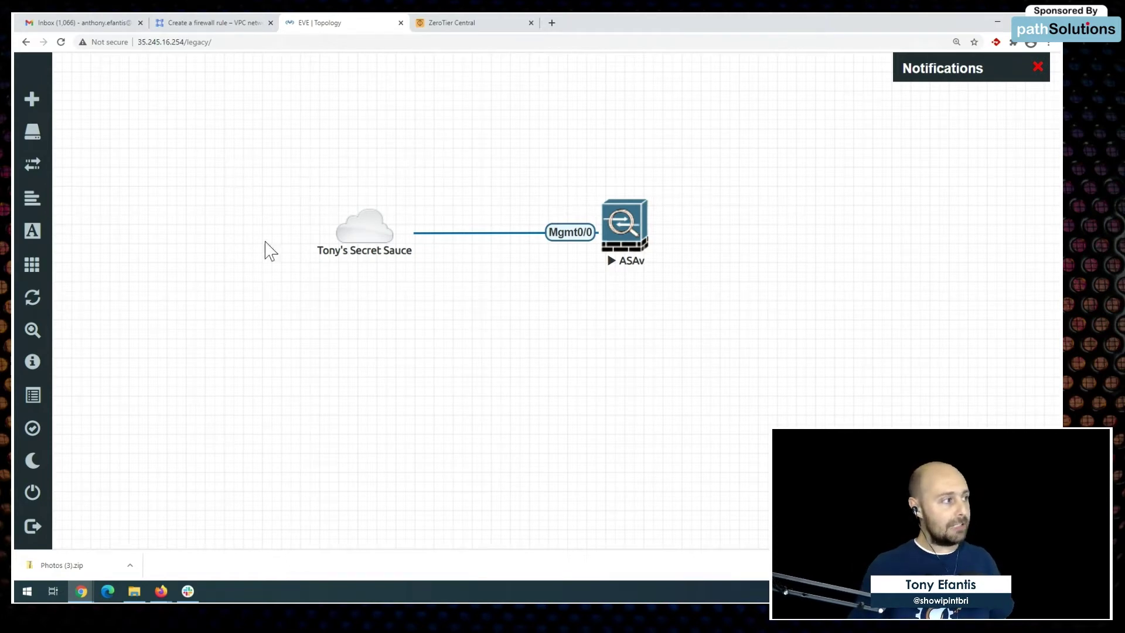
Step: Switch to the ZeroTier Central tab and go to its sign-in form
click(189, 42)
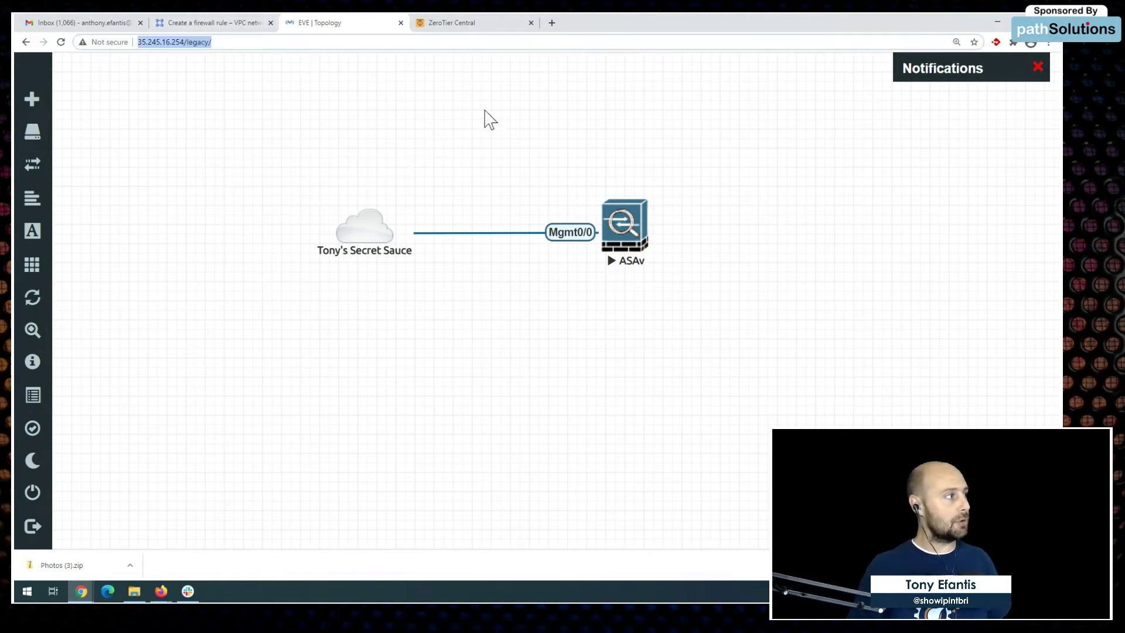
click(503, 143)
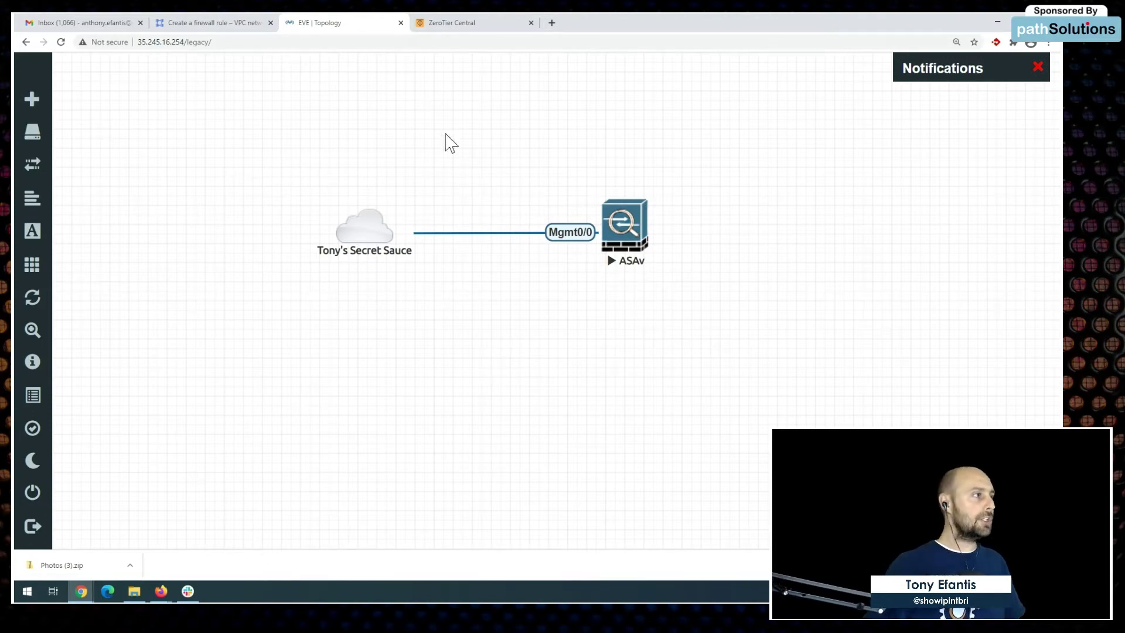
click(479, 29)
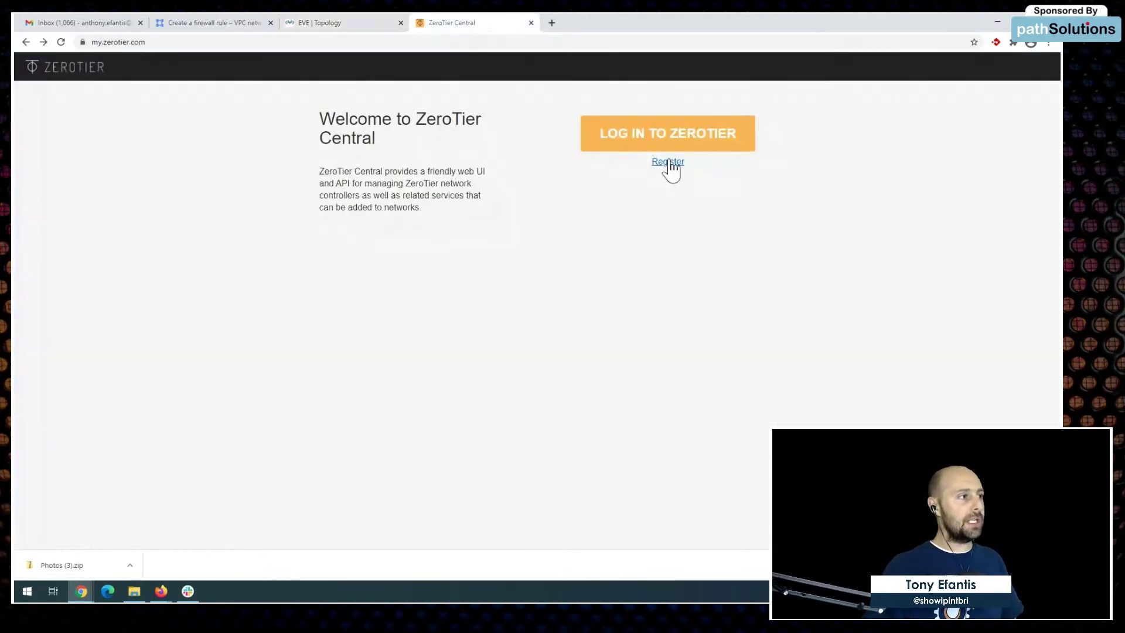
click(668, 135)
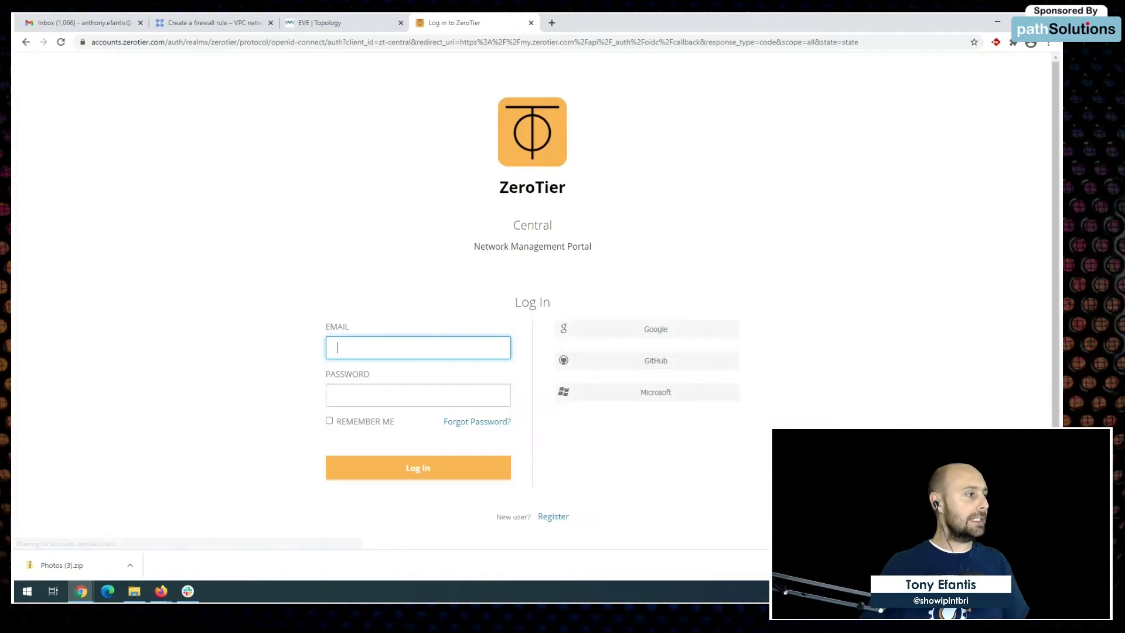
click(160, 590)
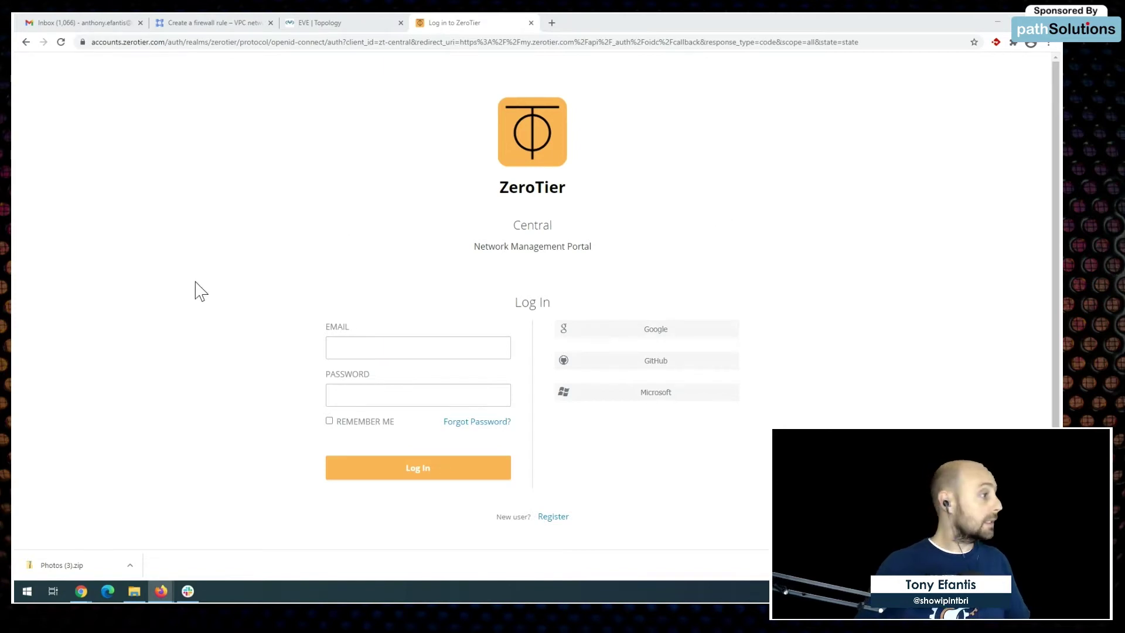
Step: Sign in with the saved account e-mail and the pasted account password
click(352, 347)
key(Down)
key(Return)
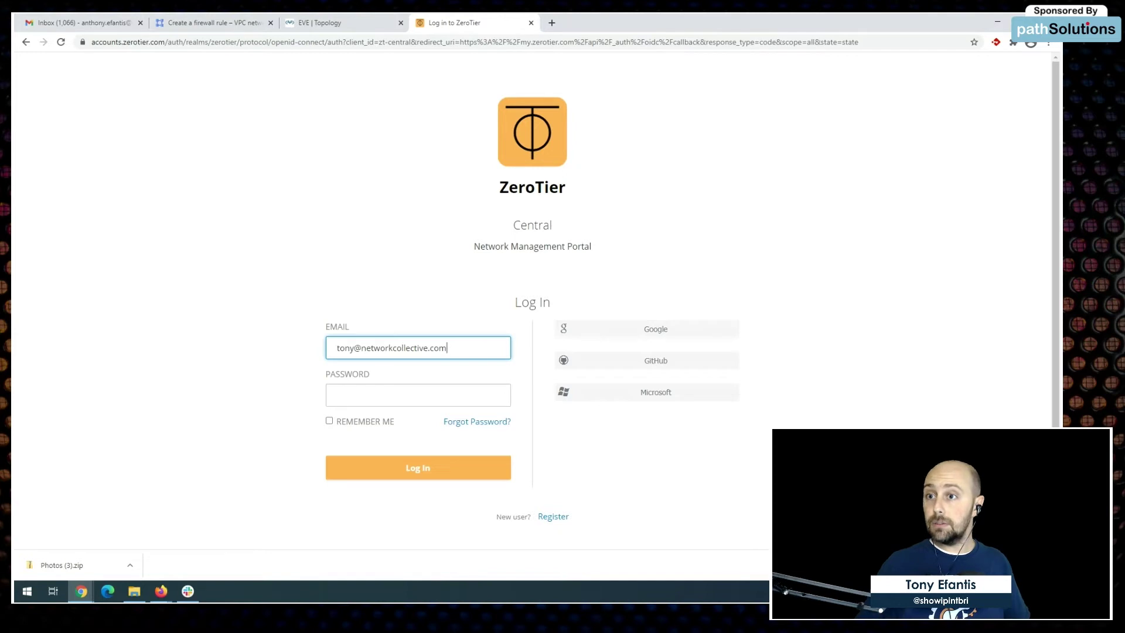
key(alt+Tab)
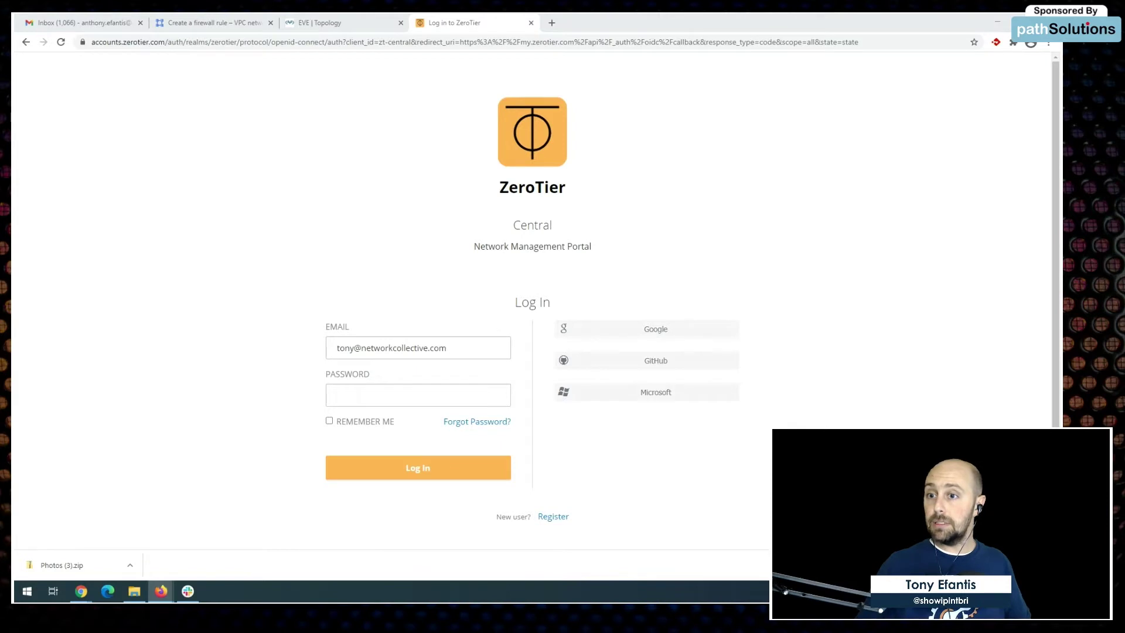
click(343, 396)
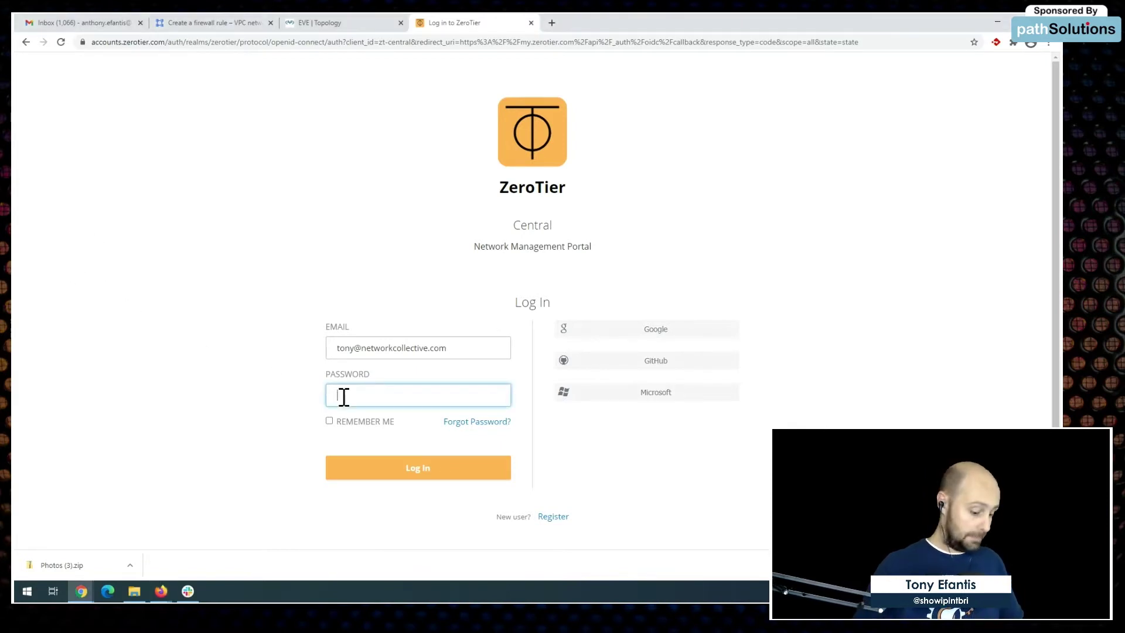
key(ctrl+v)
click(418, 468)
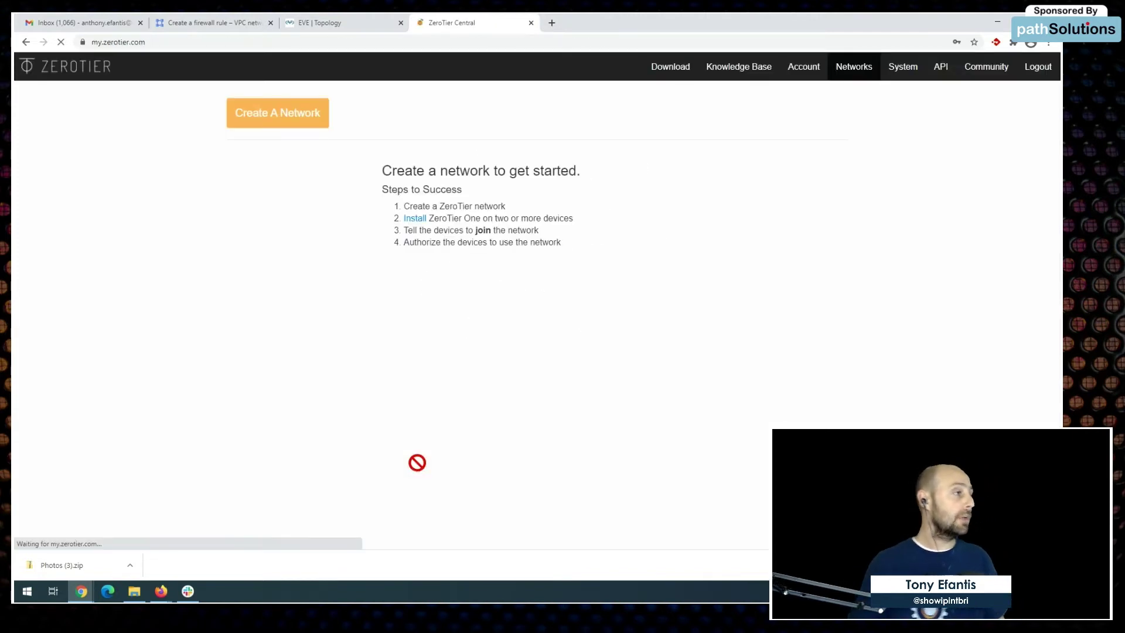
Step: Decline saving the password, create the pensive_metcalfe network and open its settings
click(964, 220)
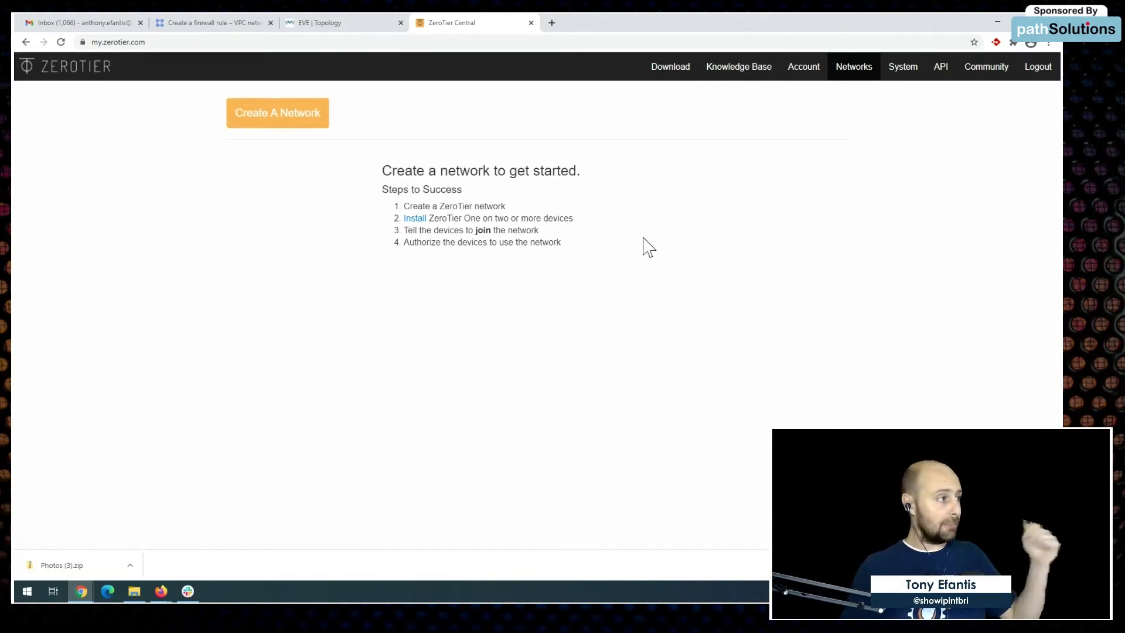
click(293, 120)
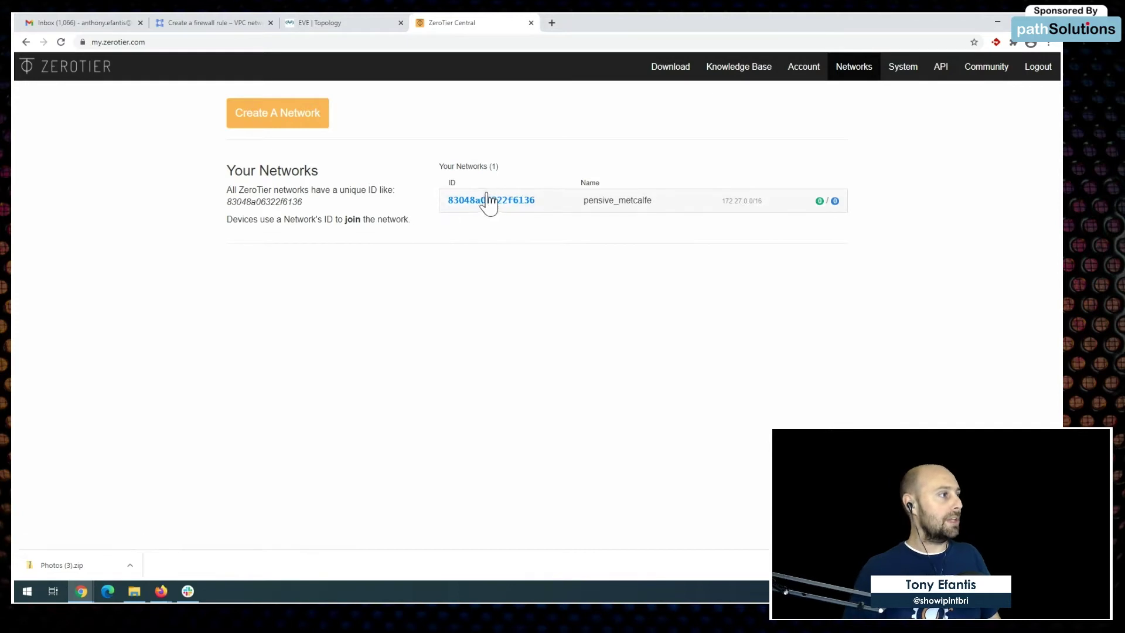
drag(460, 208, 492, 210)
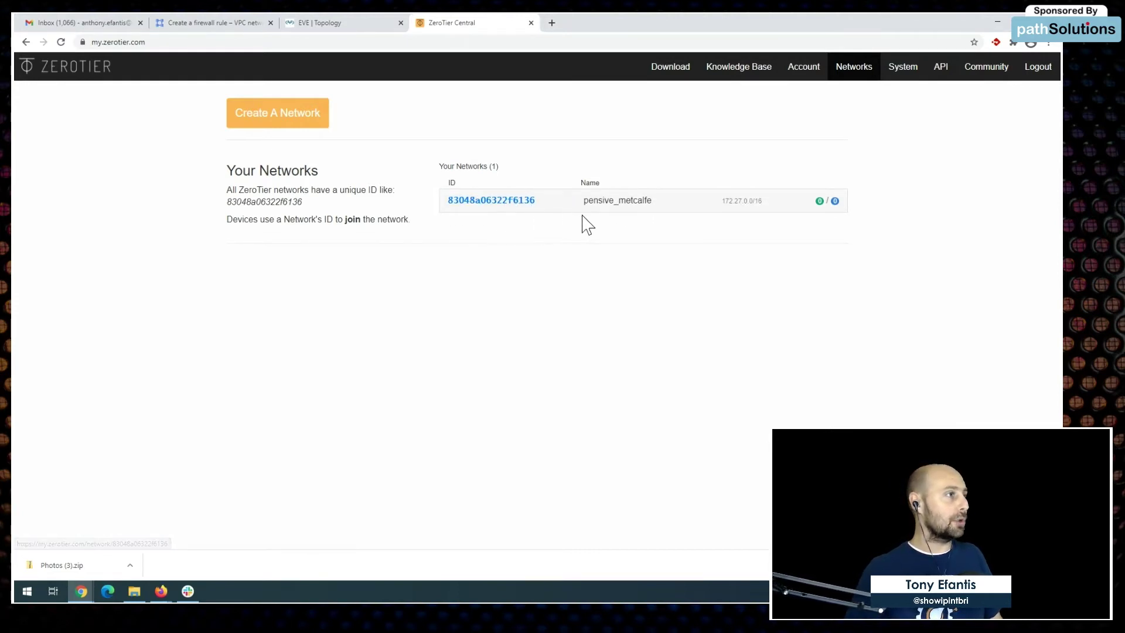
click(505, 200)
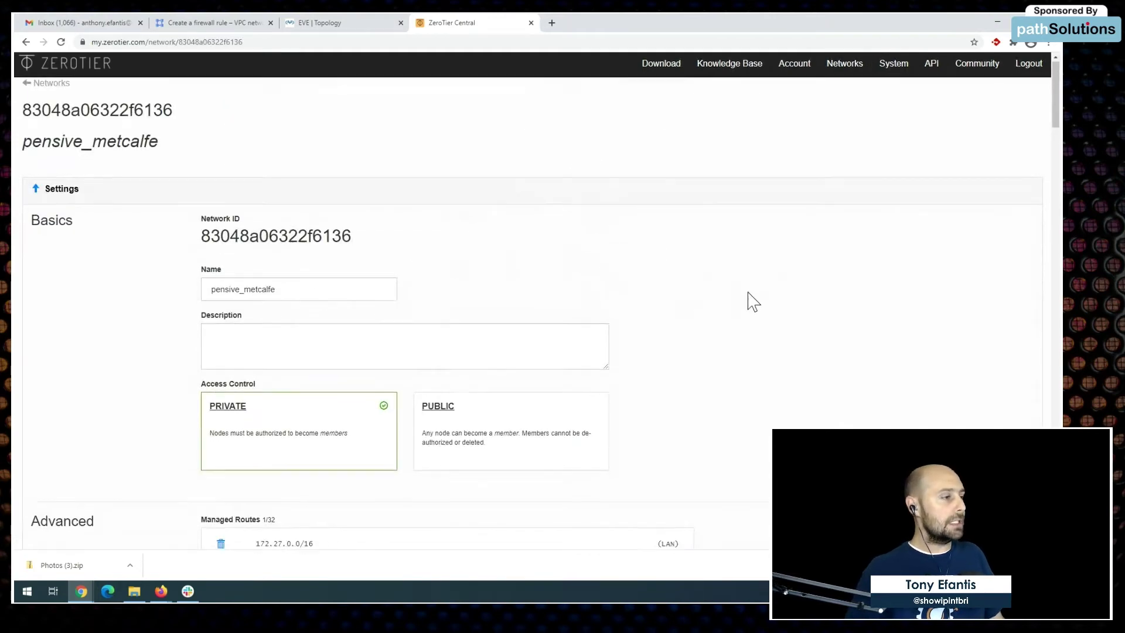
Step: Look over the network settings and select the pensive_metcalfe Network ID
scroll(843, 314, down, 9)
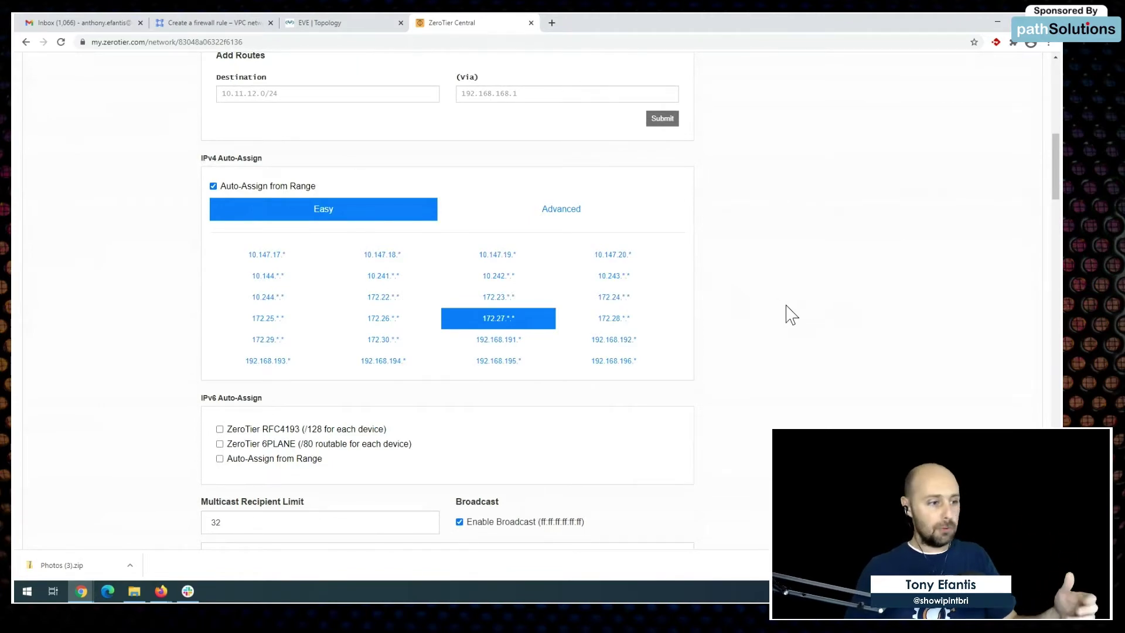
scroll(786, 315, up, 10)
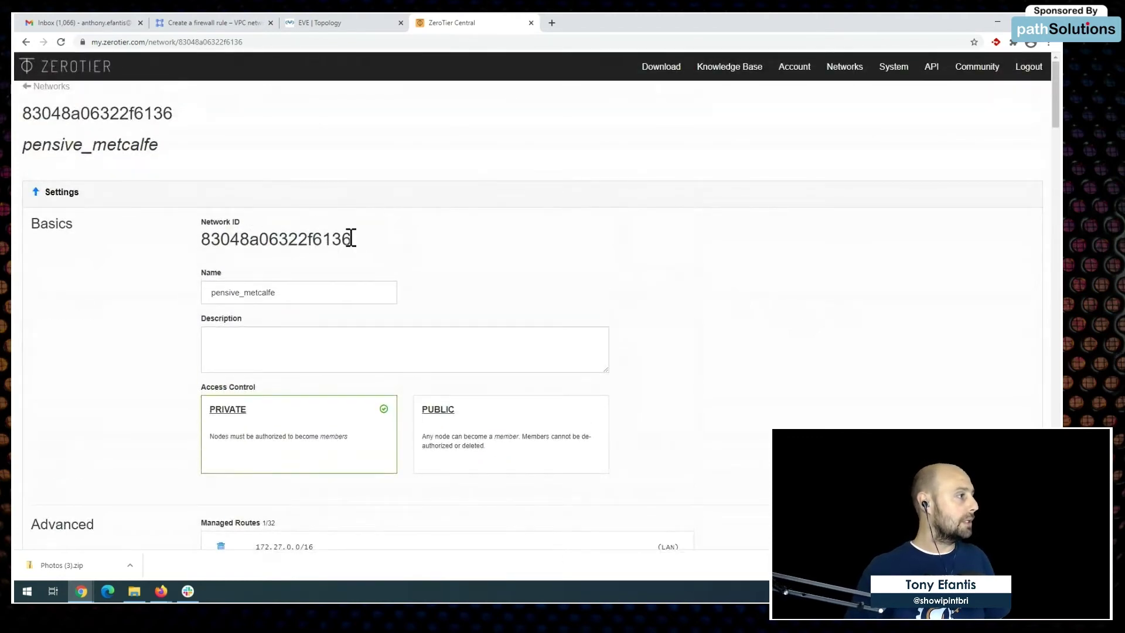
drag(351, 239, 205, 235)
click(631, 312)
Step: Scroll down to the Members section, where one unauthorized device has joined
scroll(749, 326, down, 7)
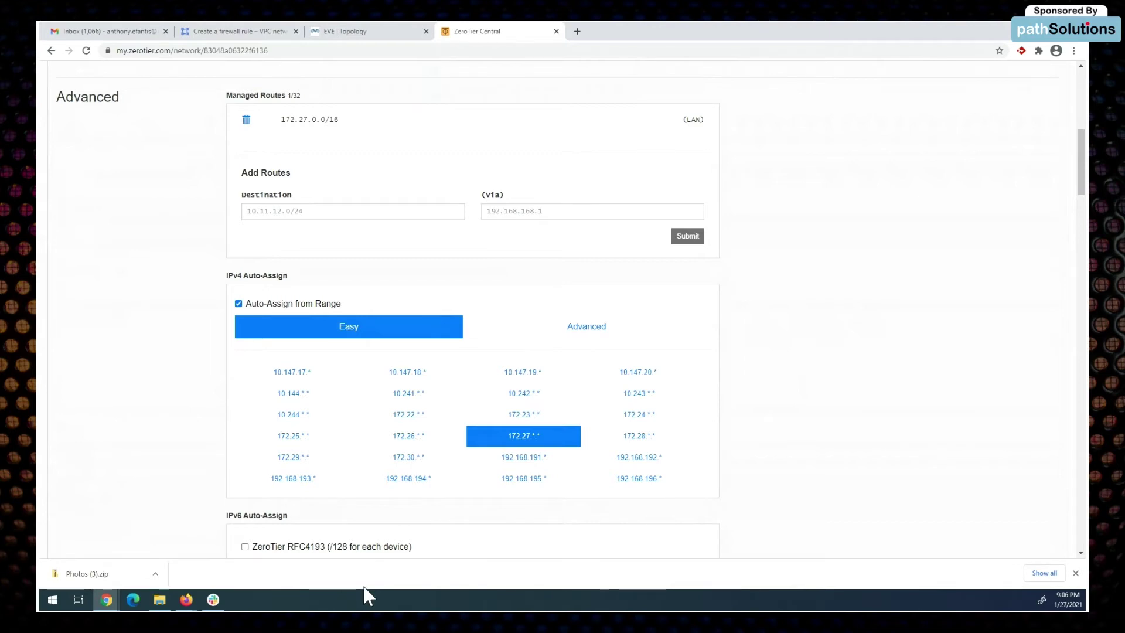
scroll(812, 327, down, 8)
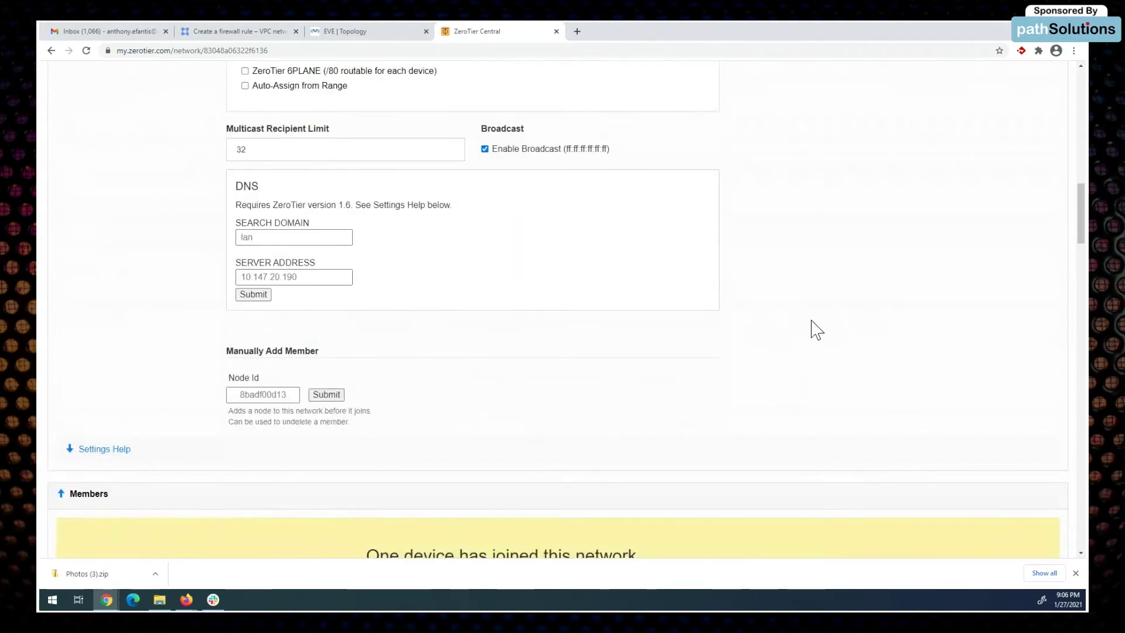
scroll(852, 382, up, 6)
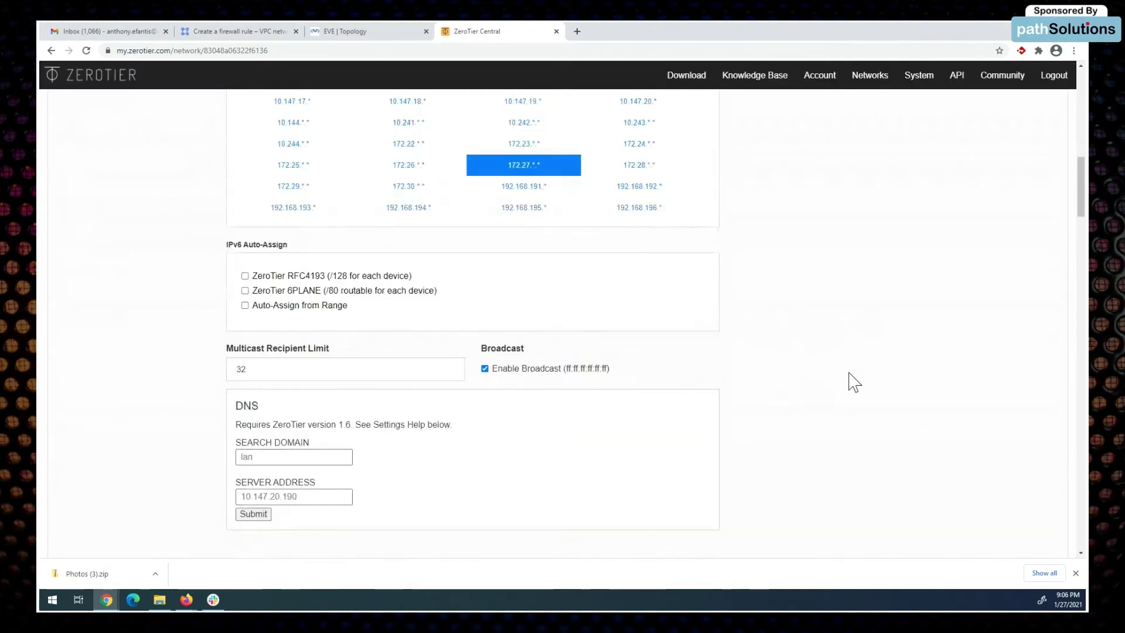
scroll(853, 382, up, 5)
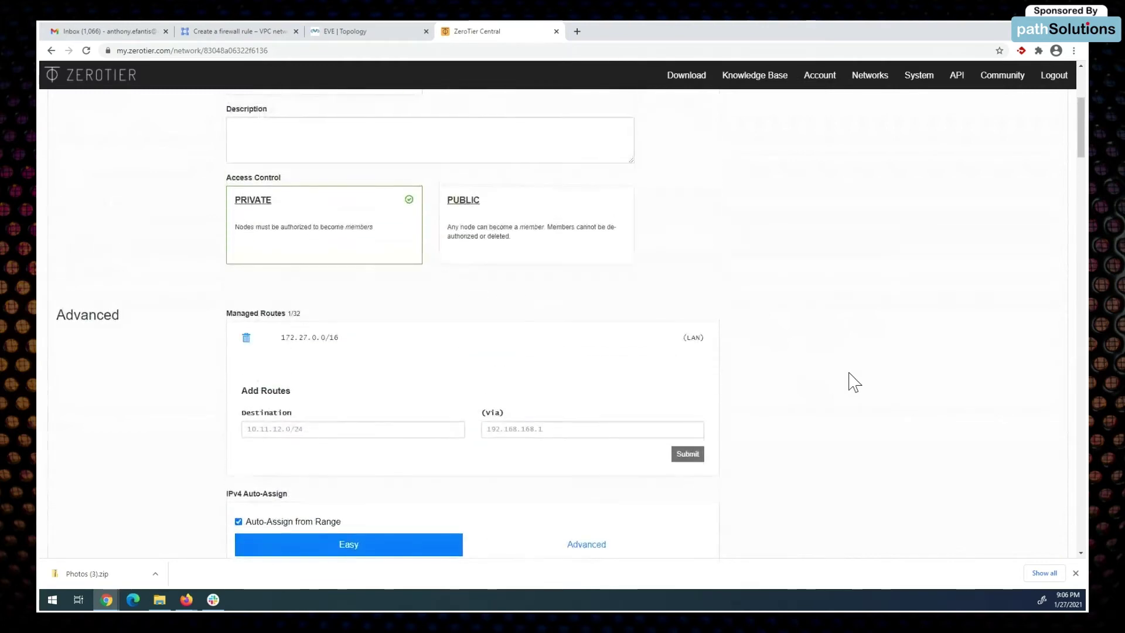
scroll(853, 382, up, 3)
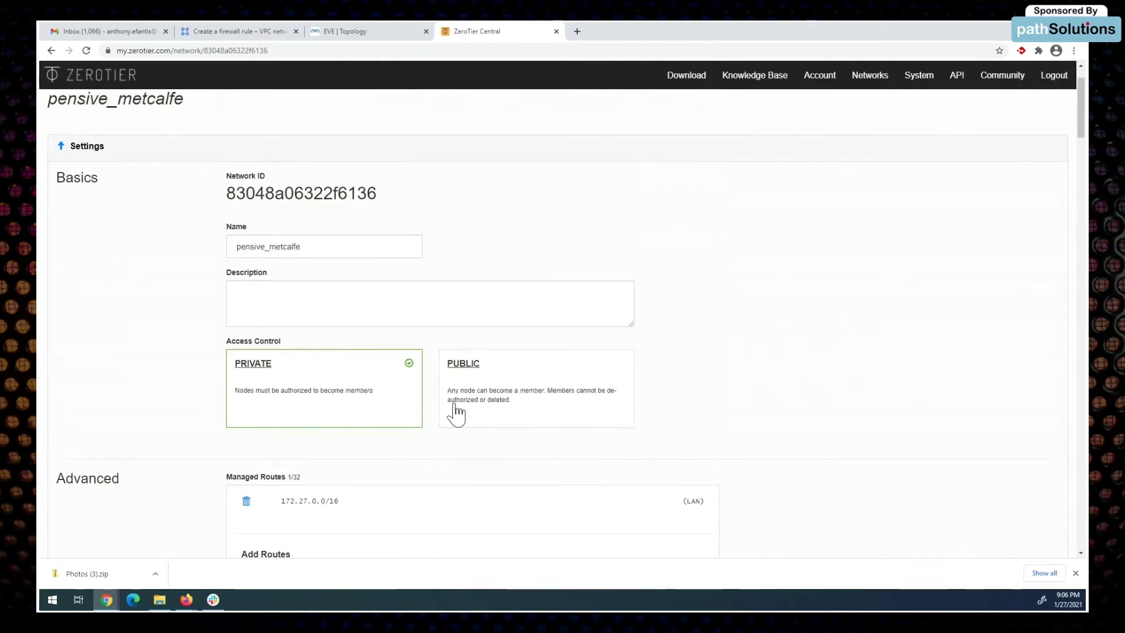
scroll(803, 389, down, 13)
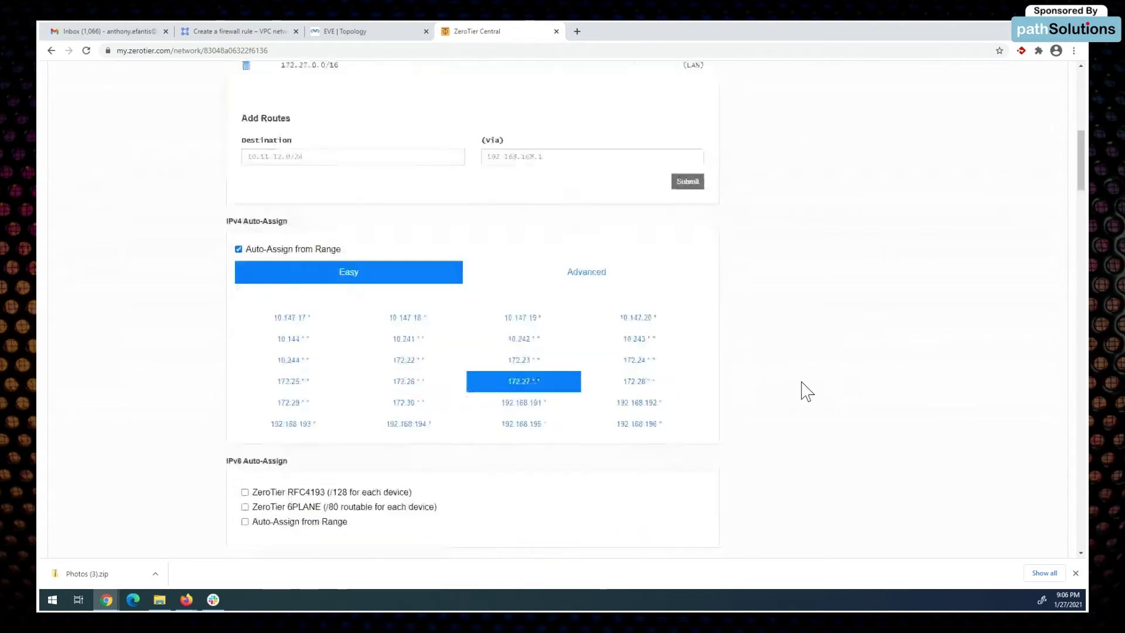
scroll(803, 389, down, 3)
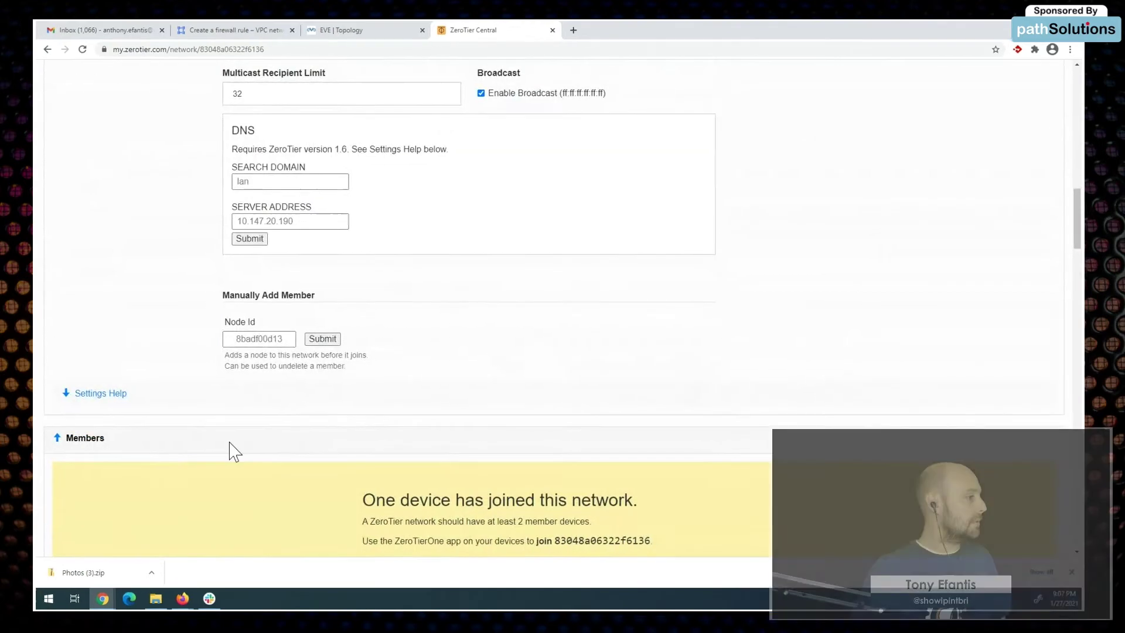
scroll(252, 452, down, 4)
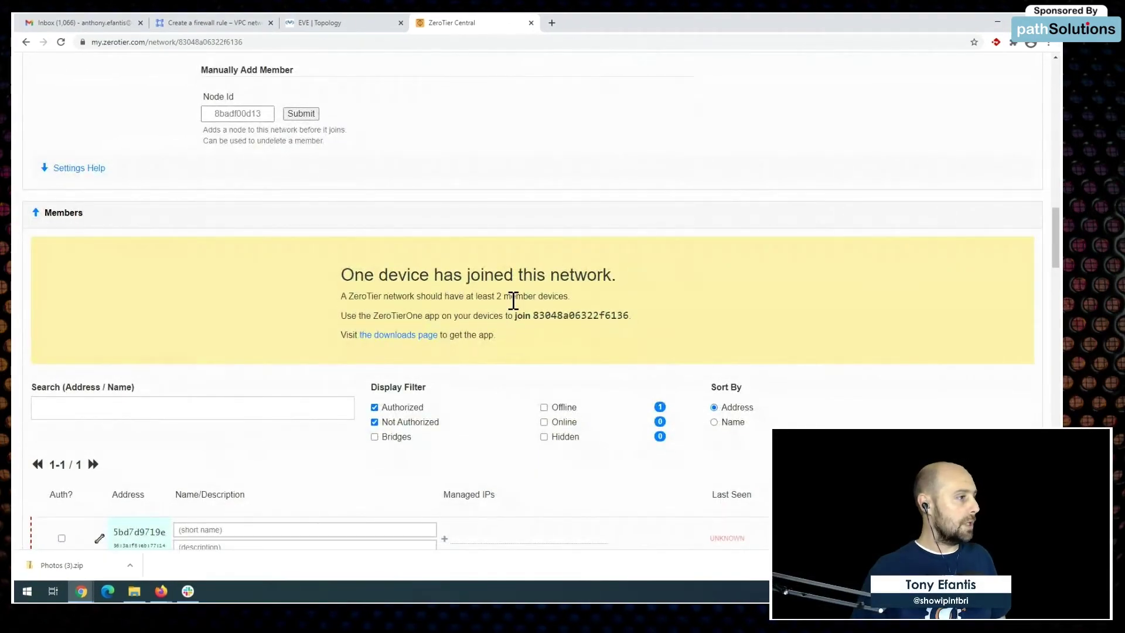
Step: Check the joined device is authorized and online, then bring up ZeroTier's download instructions
scroll(715, 338, down, 3)
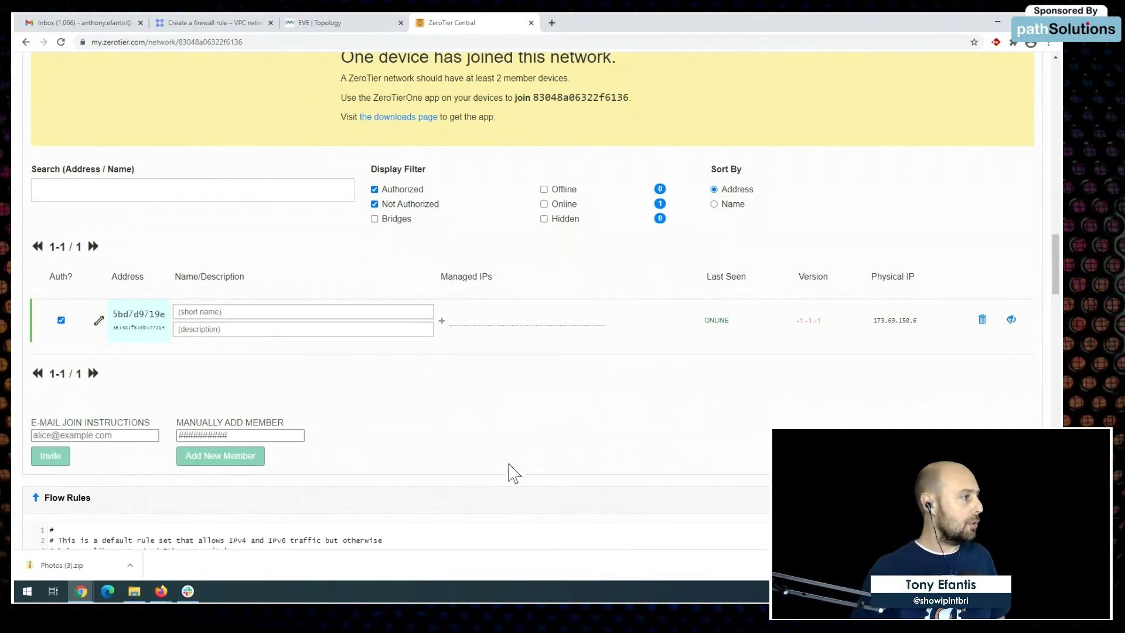
scroll(665, 217, up, 10)
scroll(665, 217, up, 8)
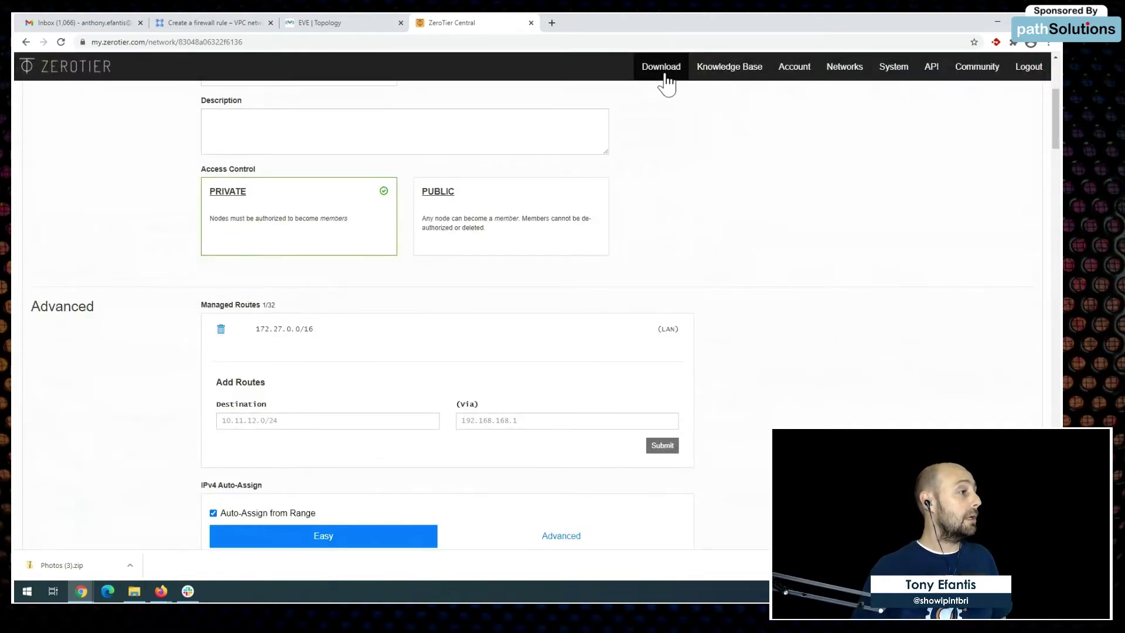
click(661, 68)
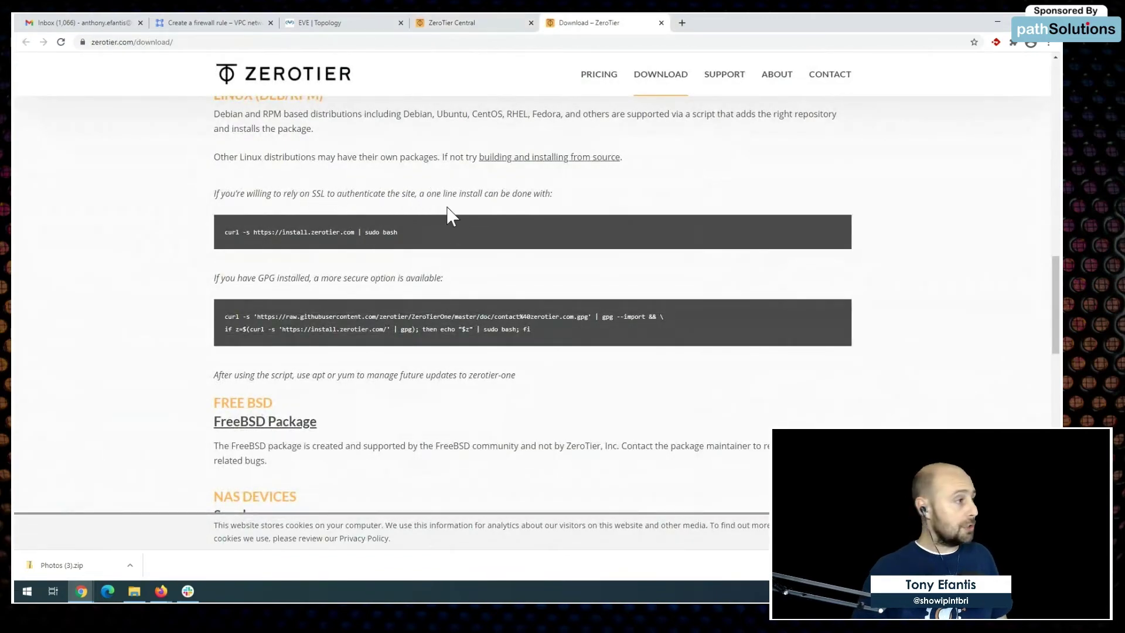
drag(403, 233, 227, 241)
key(ctrl+c)
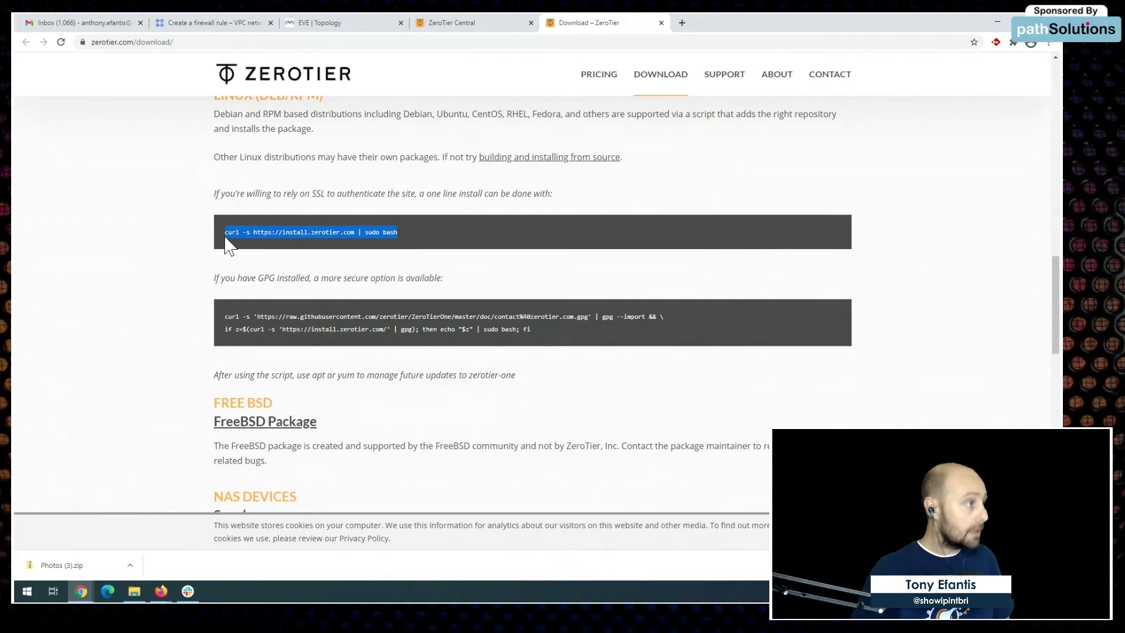
click(346, 19)
click(240, 23)
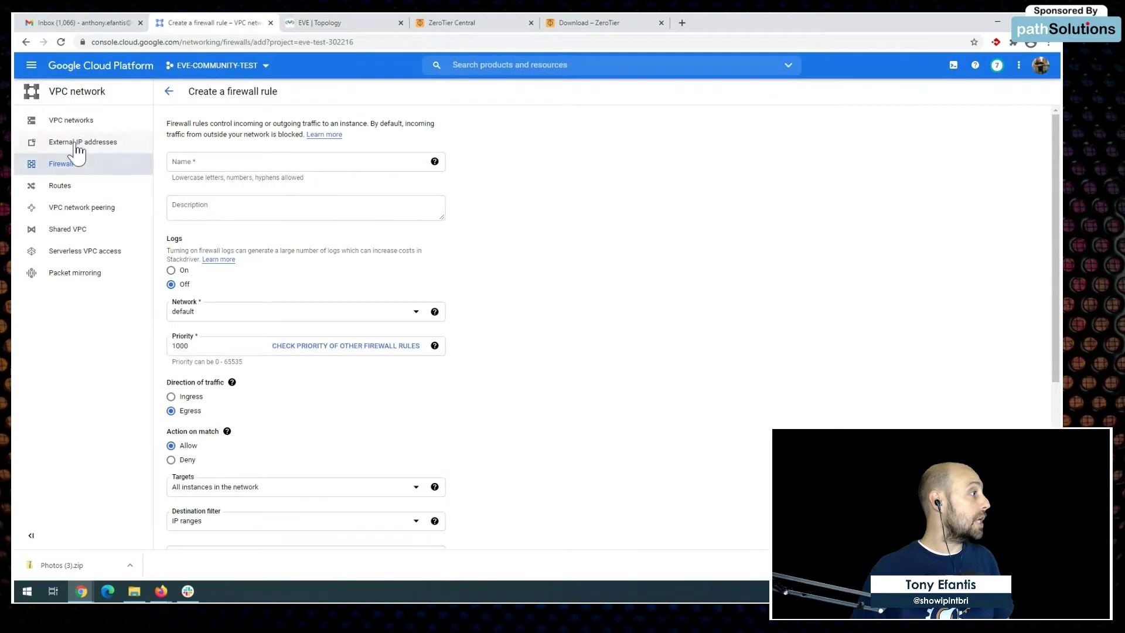
Step: Go to Compute Engine > VM instances from the Navigation menu
click(39, 68)
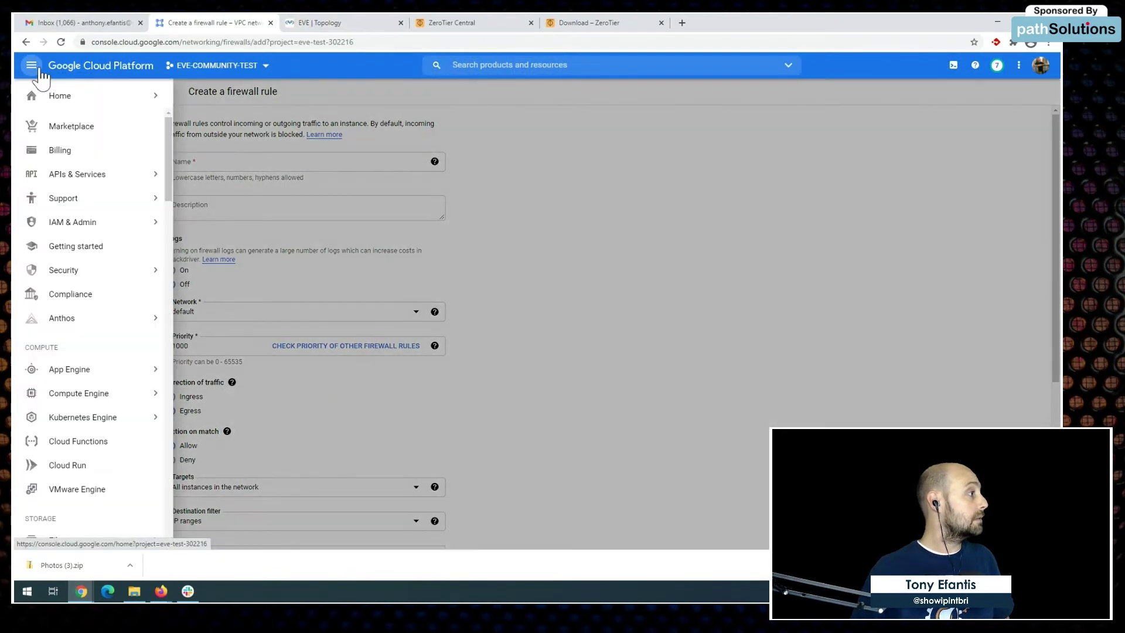
mouse_move(94, 396)
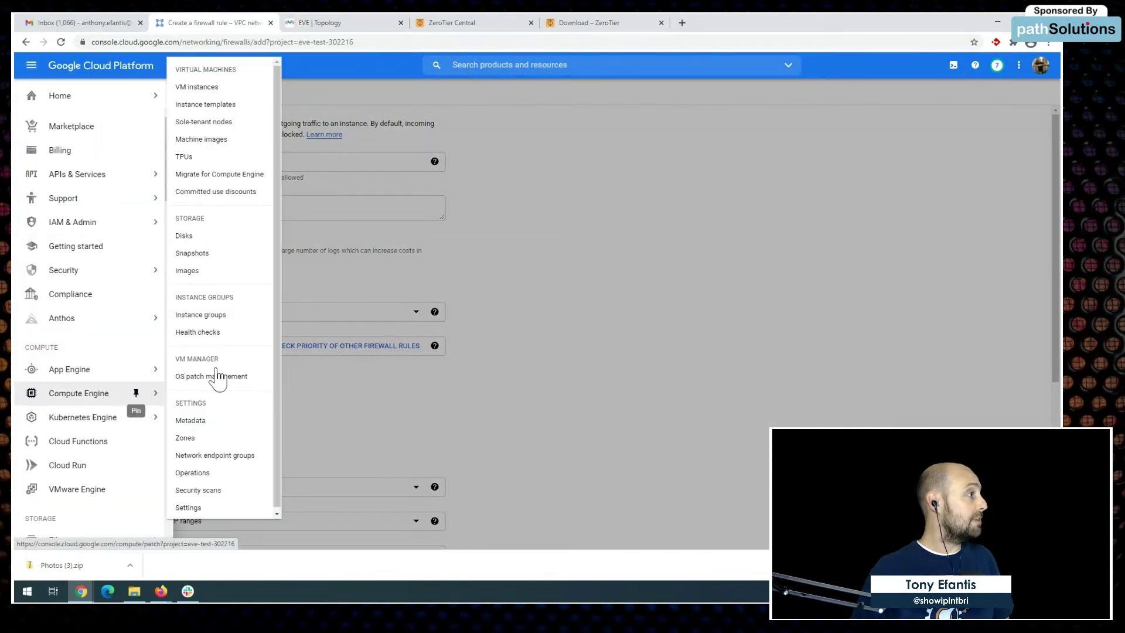
click(221, 89)
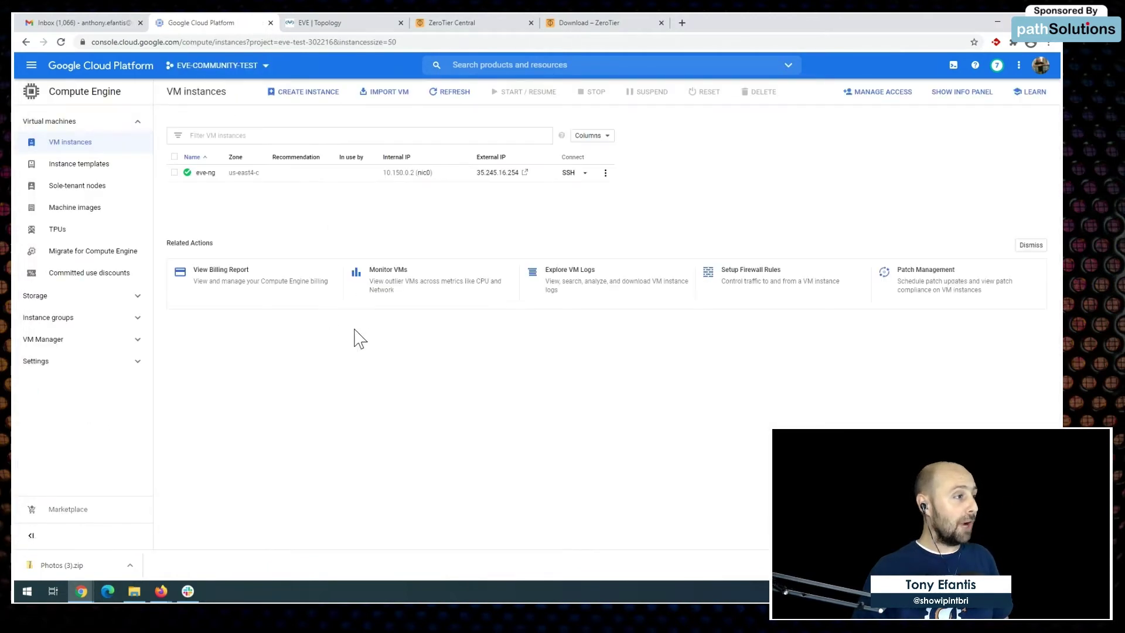
Step: Open an SSH browser window to the eve-ng VM and center it
click(584, 174)
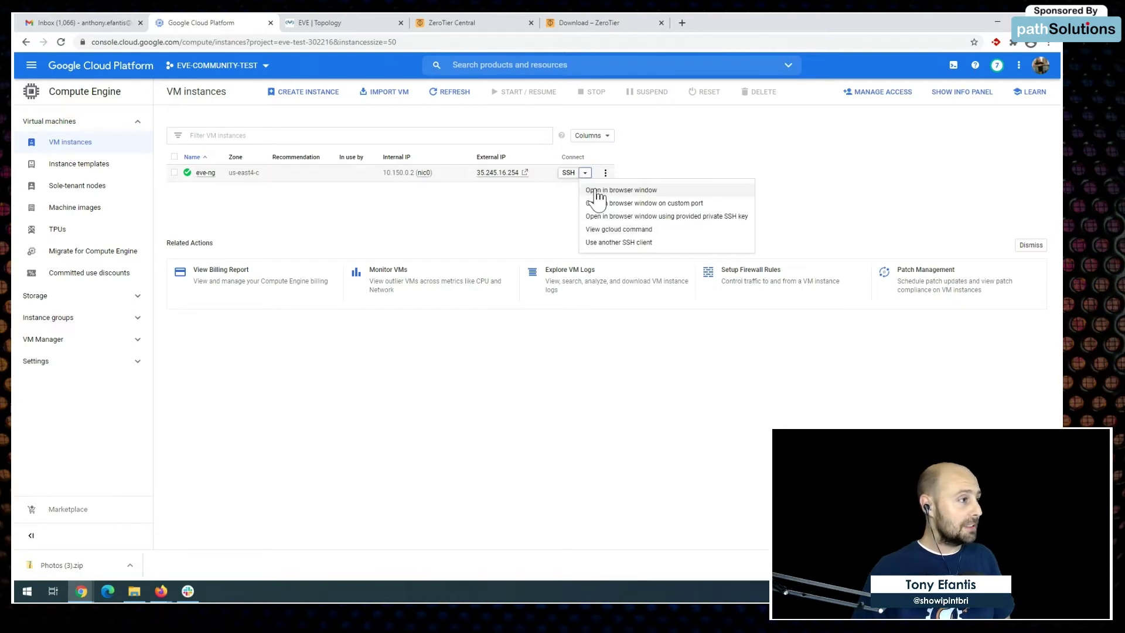
click(596, 190)
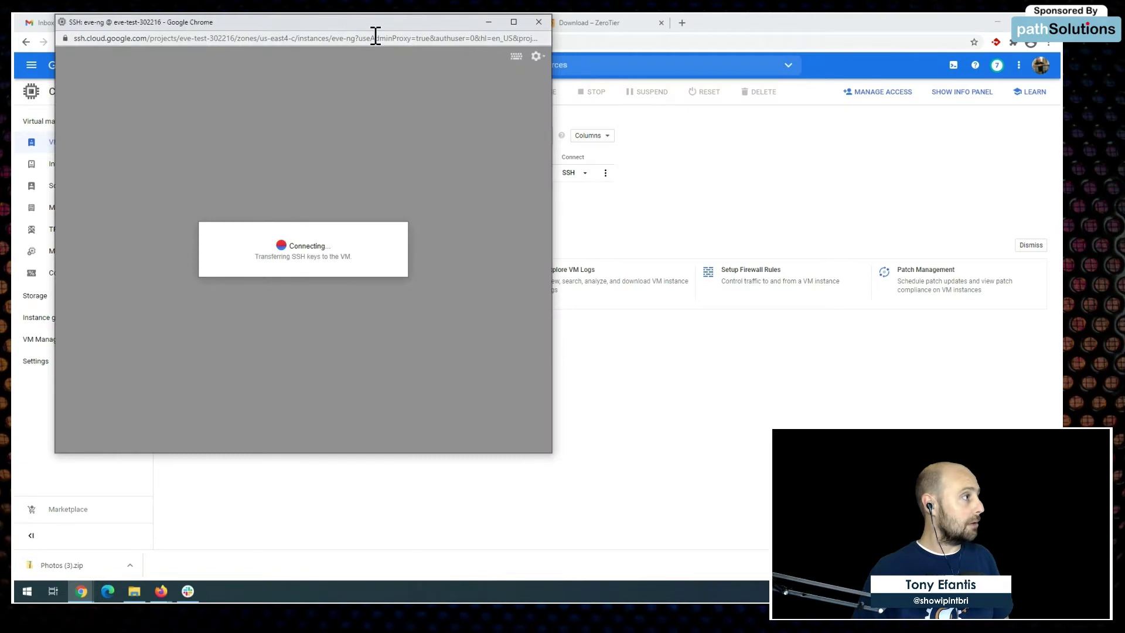
drag(375, 29, 648, 116)
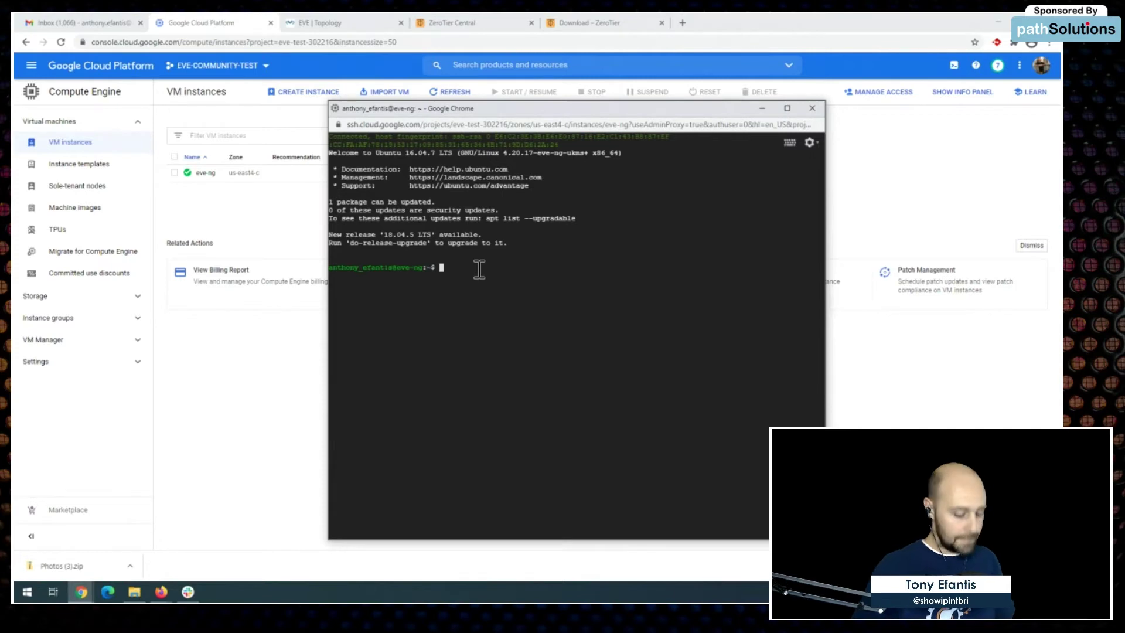
Step: Become root with sudo -i and run the pasted ZeroTier curl install script
text(sudo -i)
key(Return)
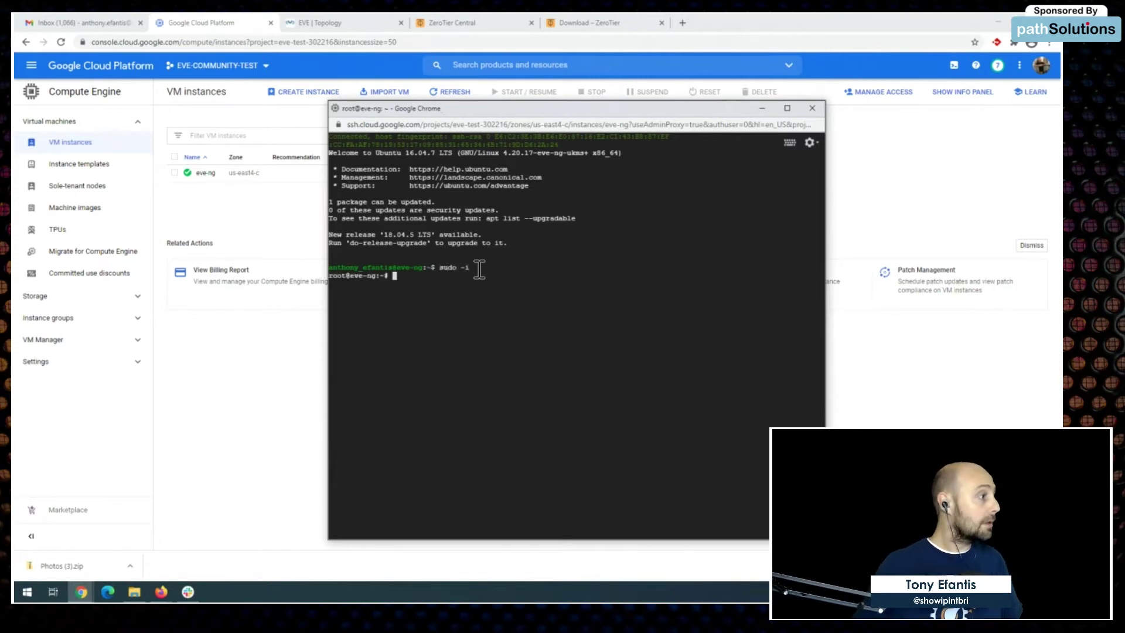
key(Return)
key(Return)
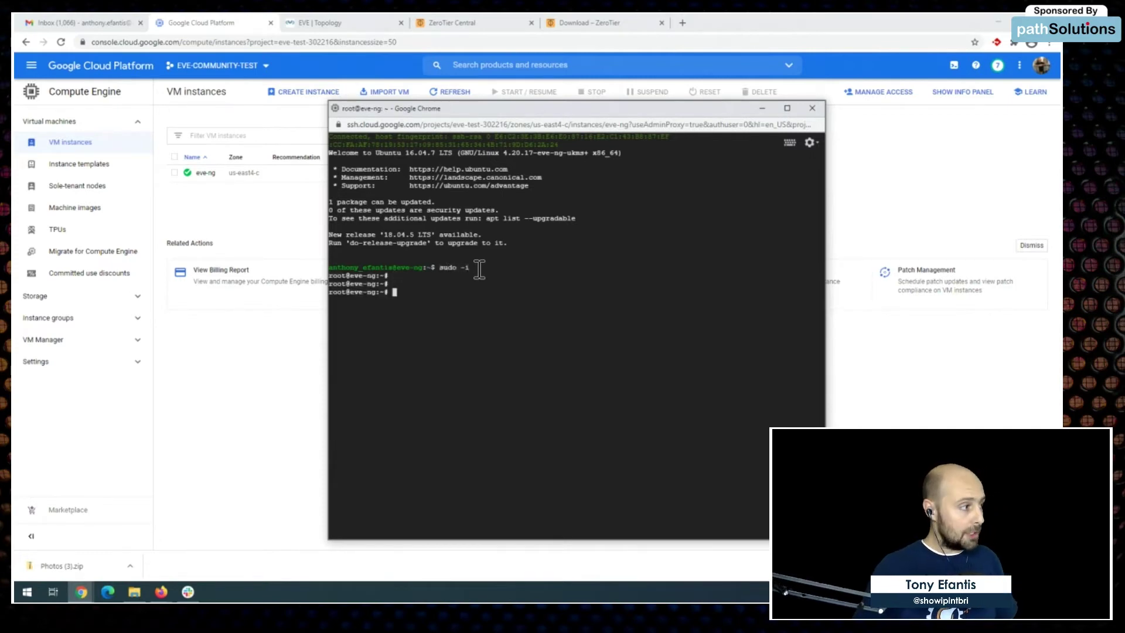
key(ctrl+v)
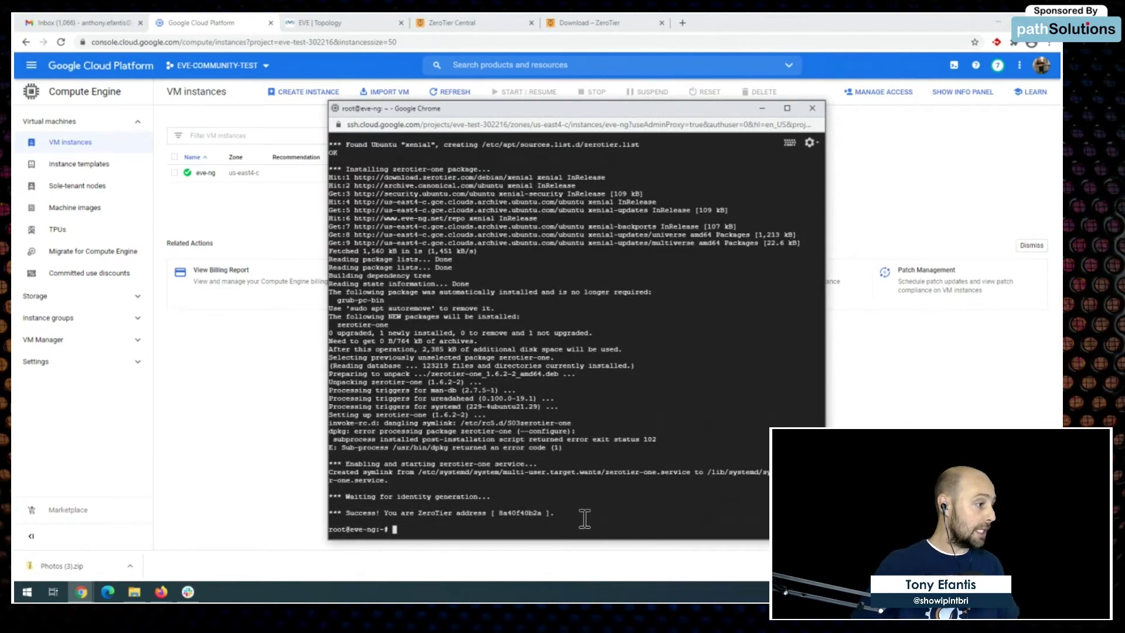
key(Return)
key(Return)
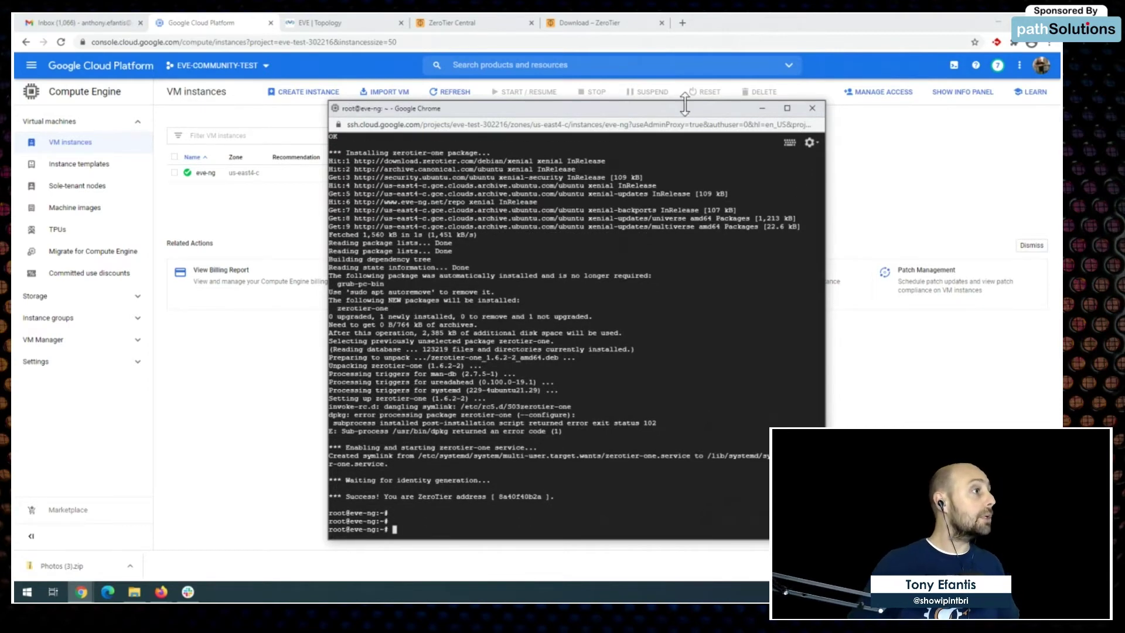
click(608, 24)
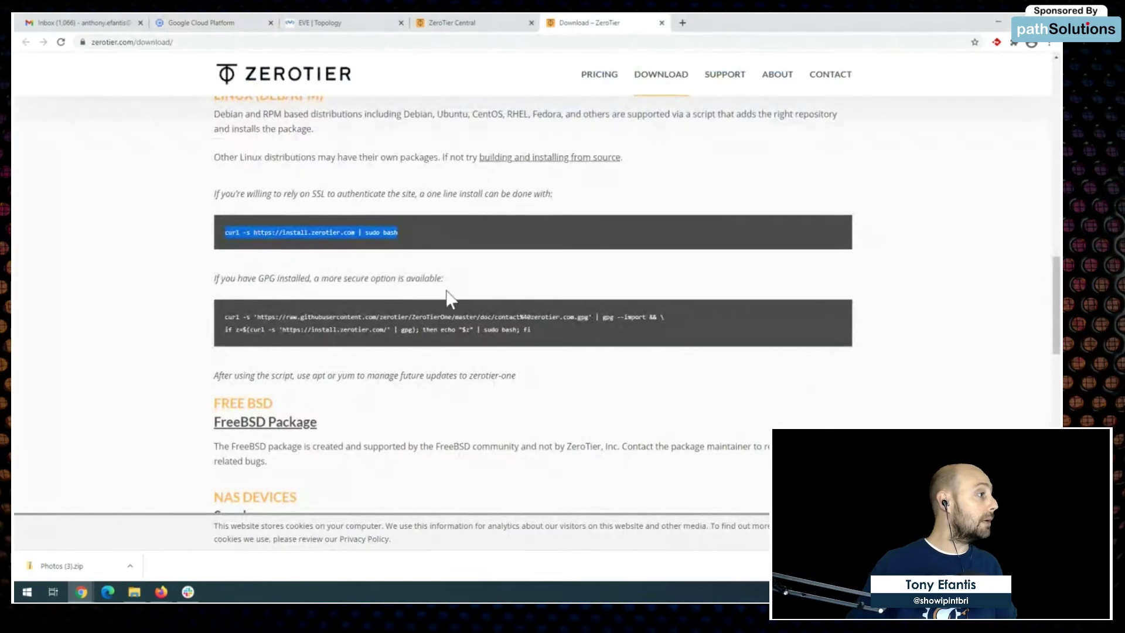
scroll(449, 299, down, 2)
click(499, 23)
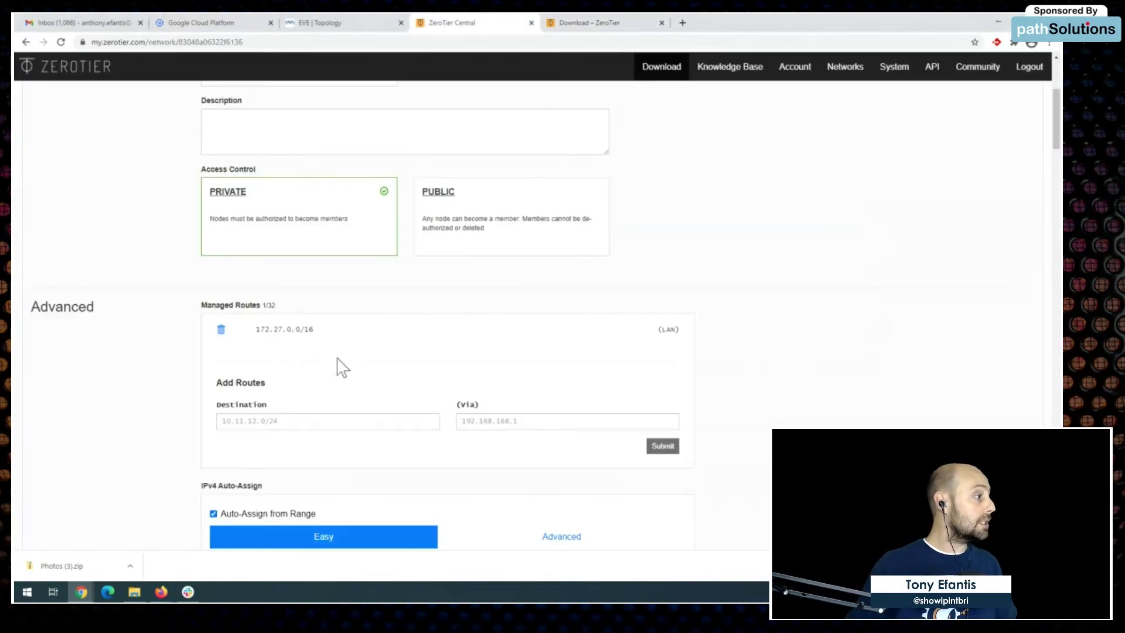
scroll(421, 365, up, 4)
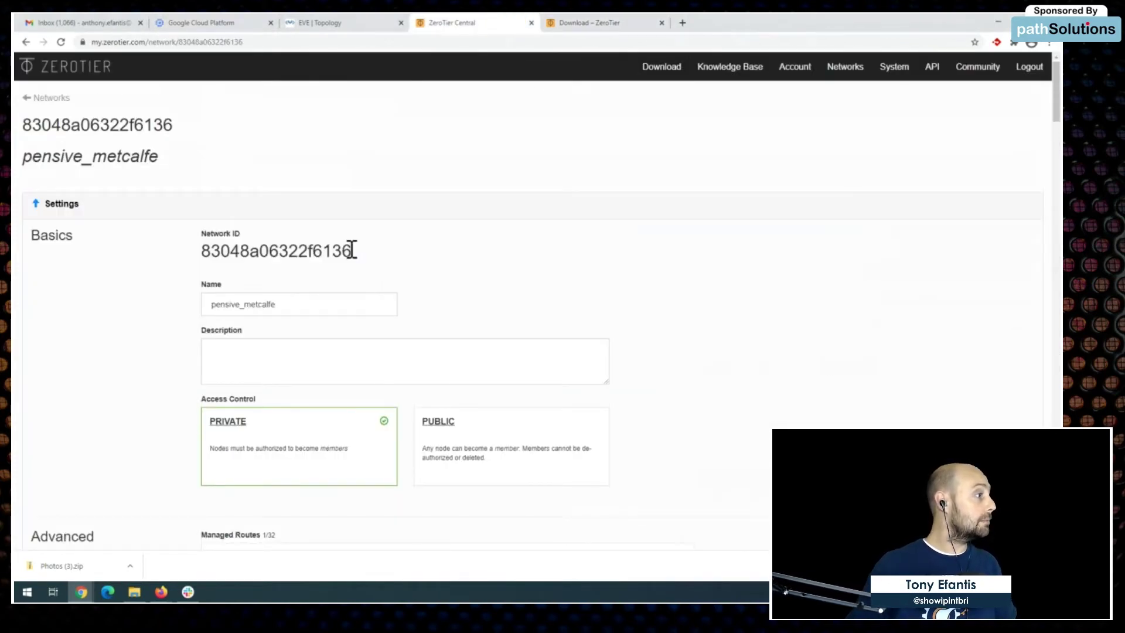
drag(351, 251, 215, 253)
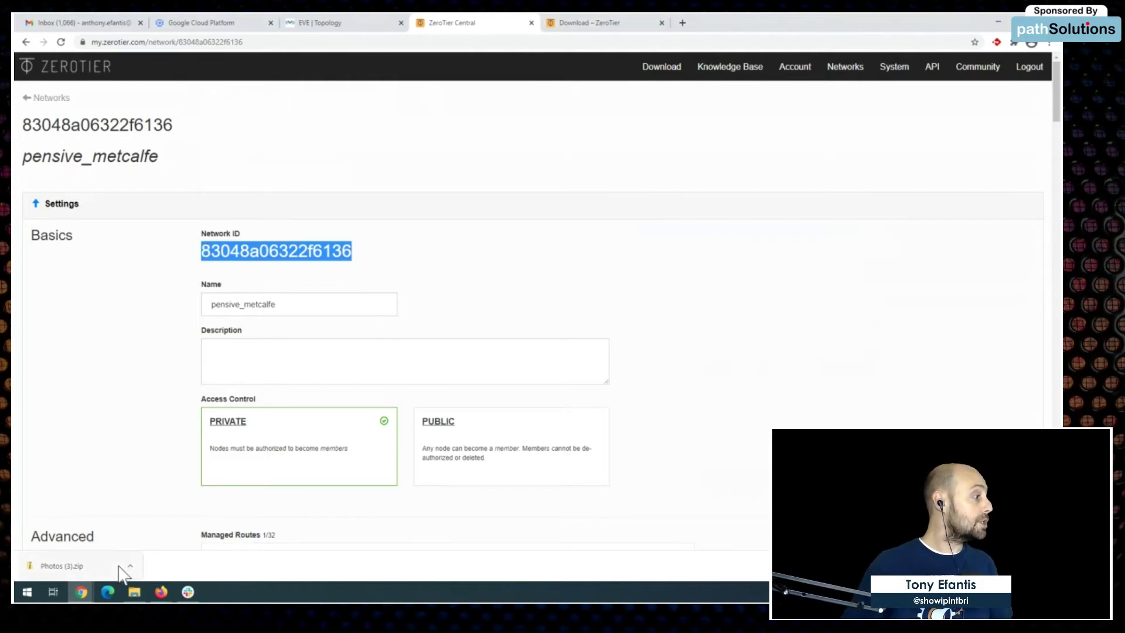
Step: In the SSH window, join the eve-ng VM to network 83048a06322f6136
click(81, 592)
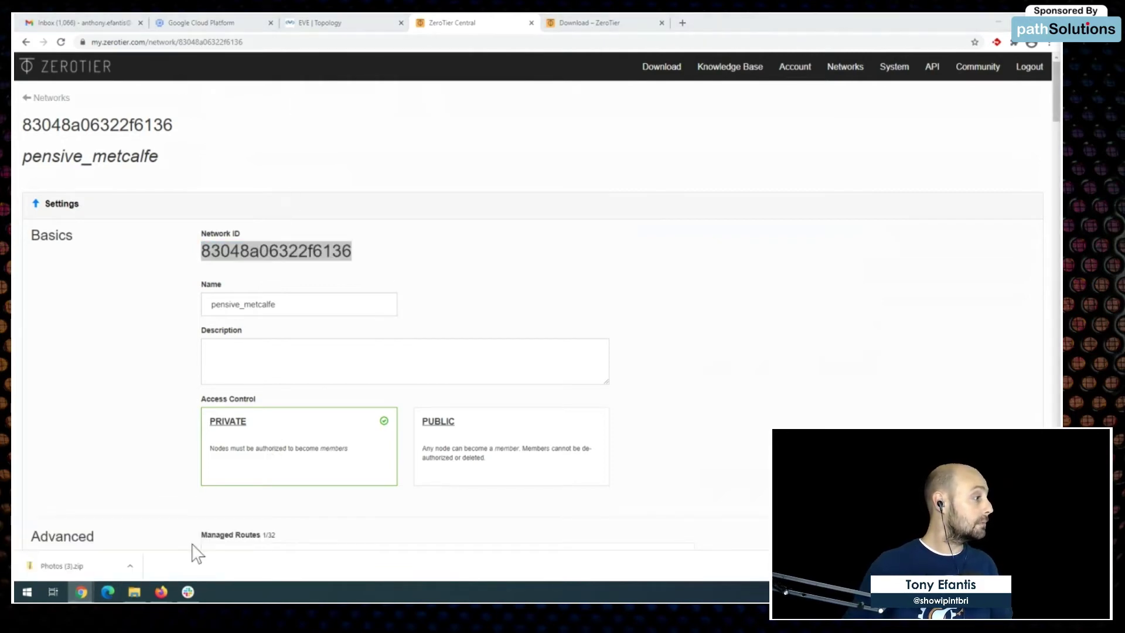
mouse_move(80, 593)
click(209, 543)
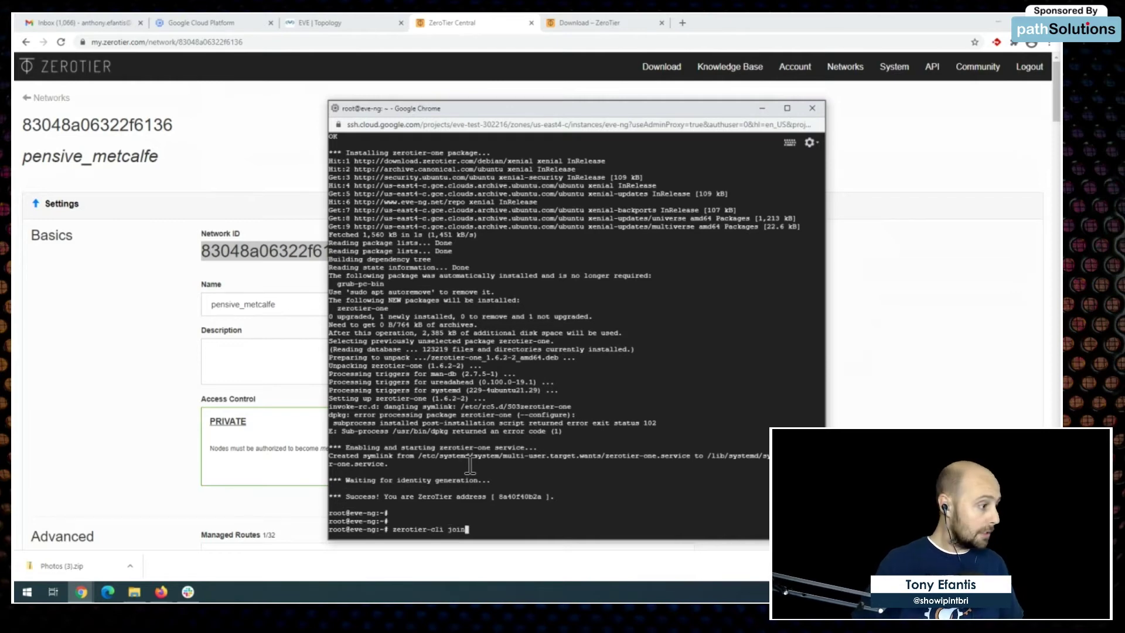
text(83048a06322f6136)
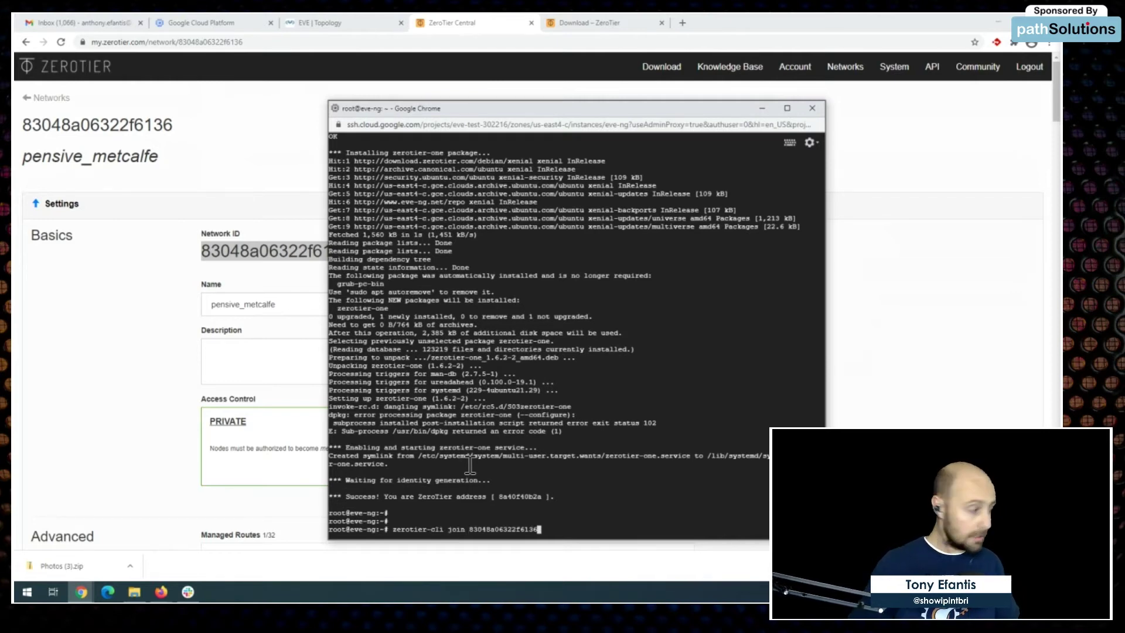
key(Return)
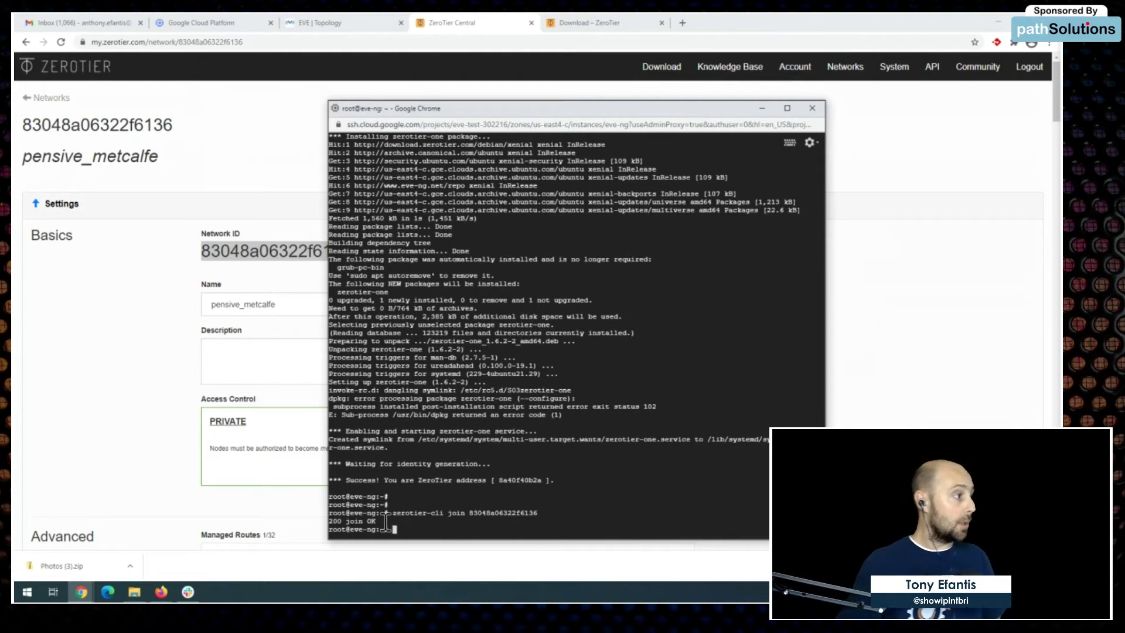
click(243, 144)
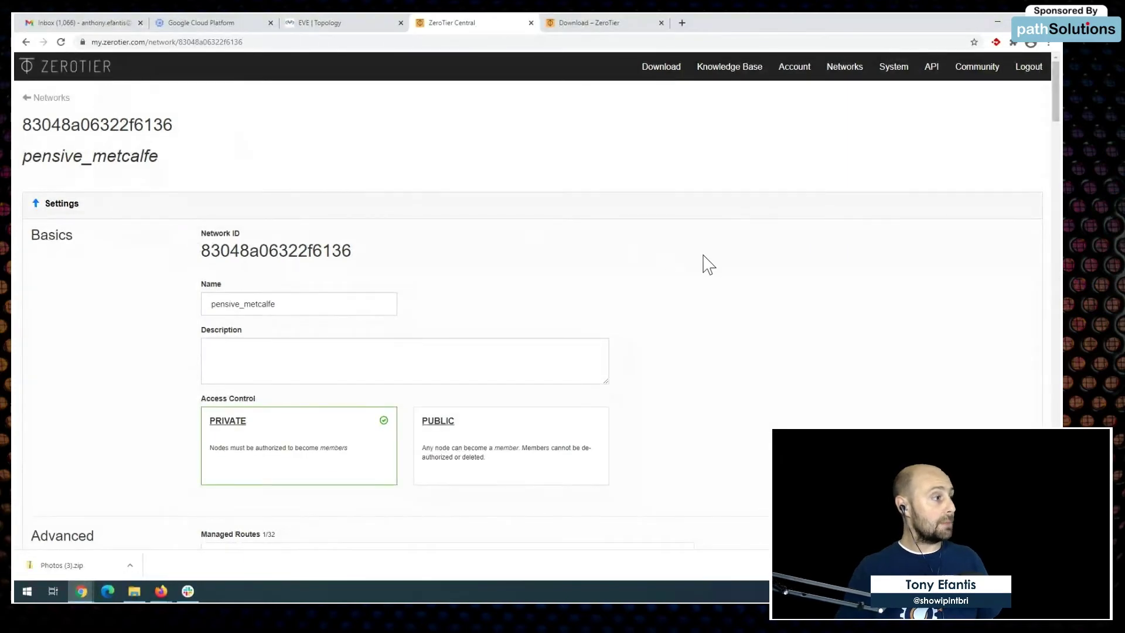
Step: Refresh the Members list and select eve-ng's managed IP 172.27.206.7
scroll(741, 311, down, 9)
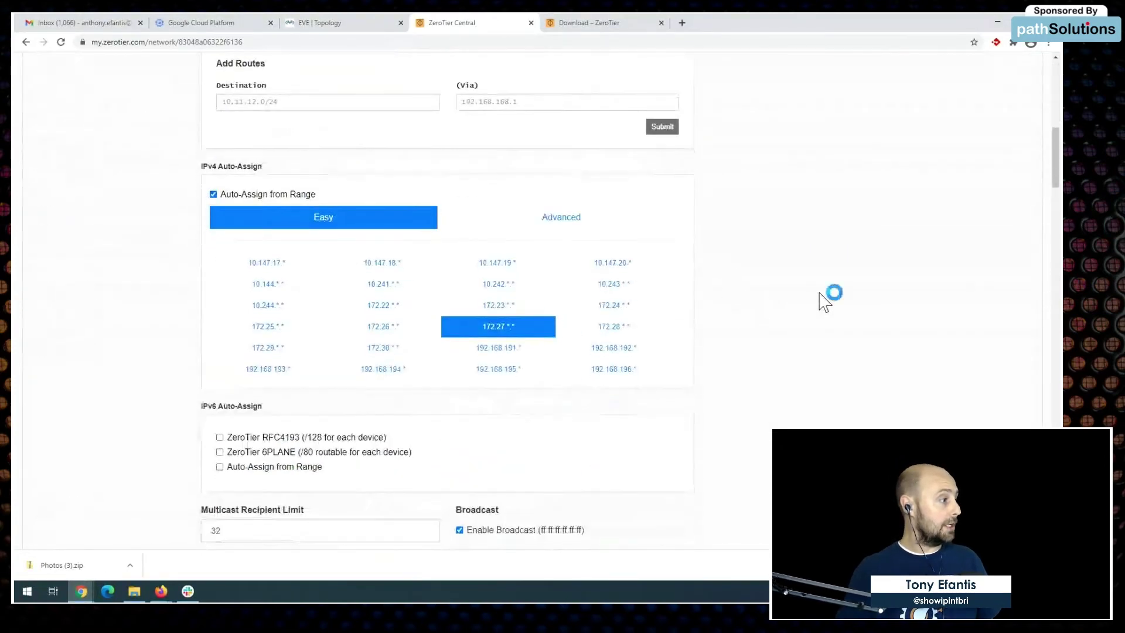
scroll(820, 302, down, 10)
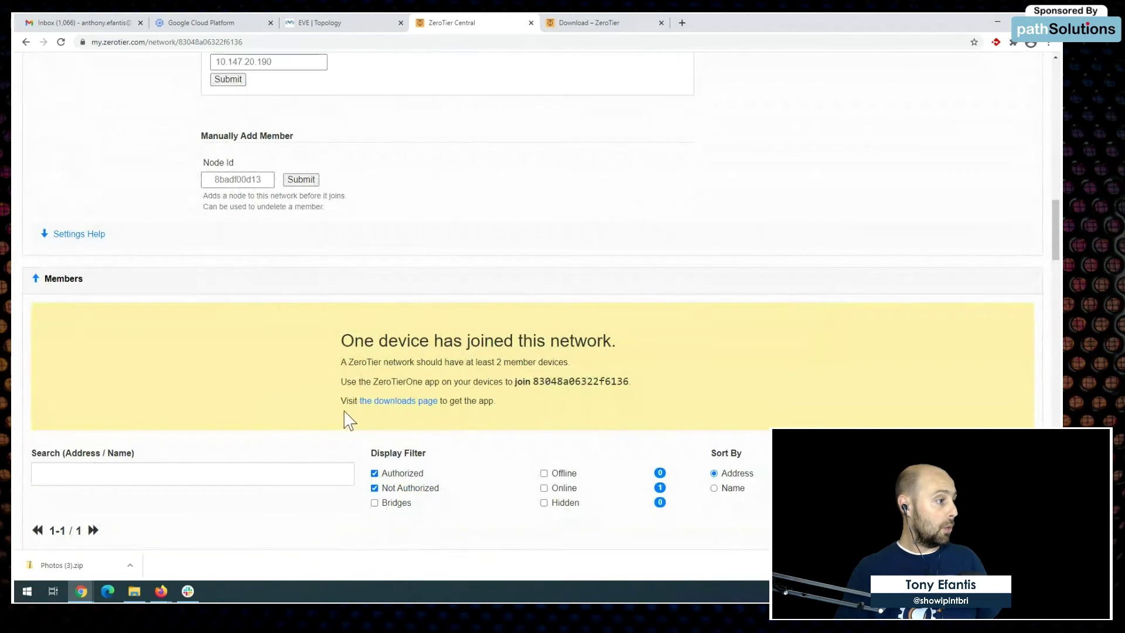
scroll(468, 404, down, 4)
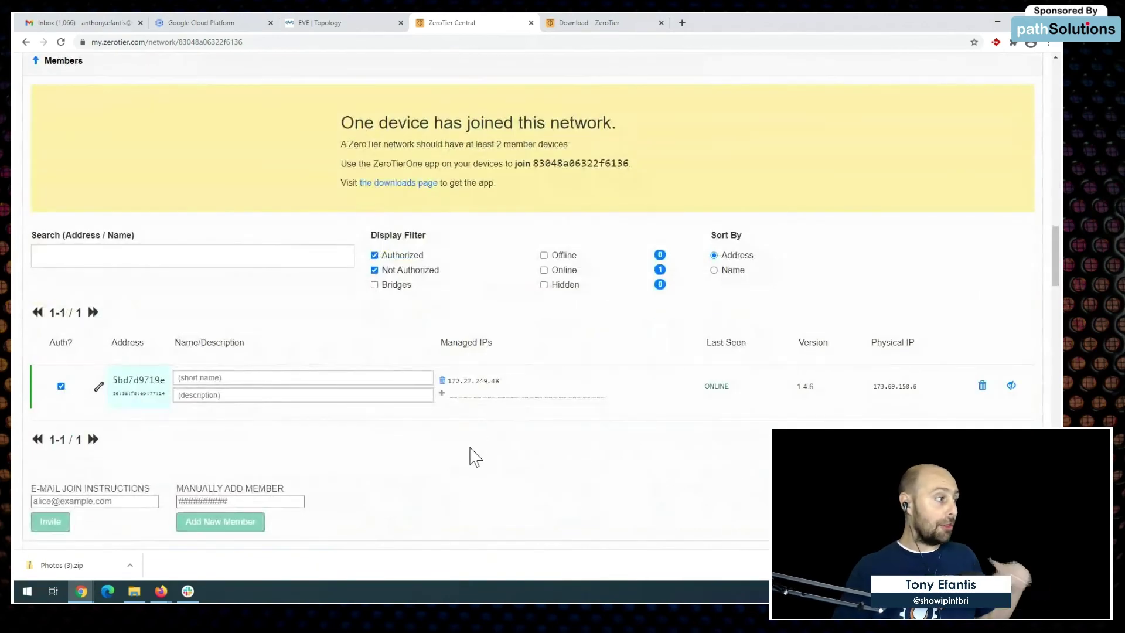
scroll(572, 518, down, 2)
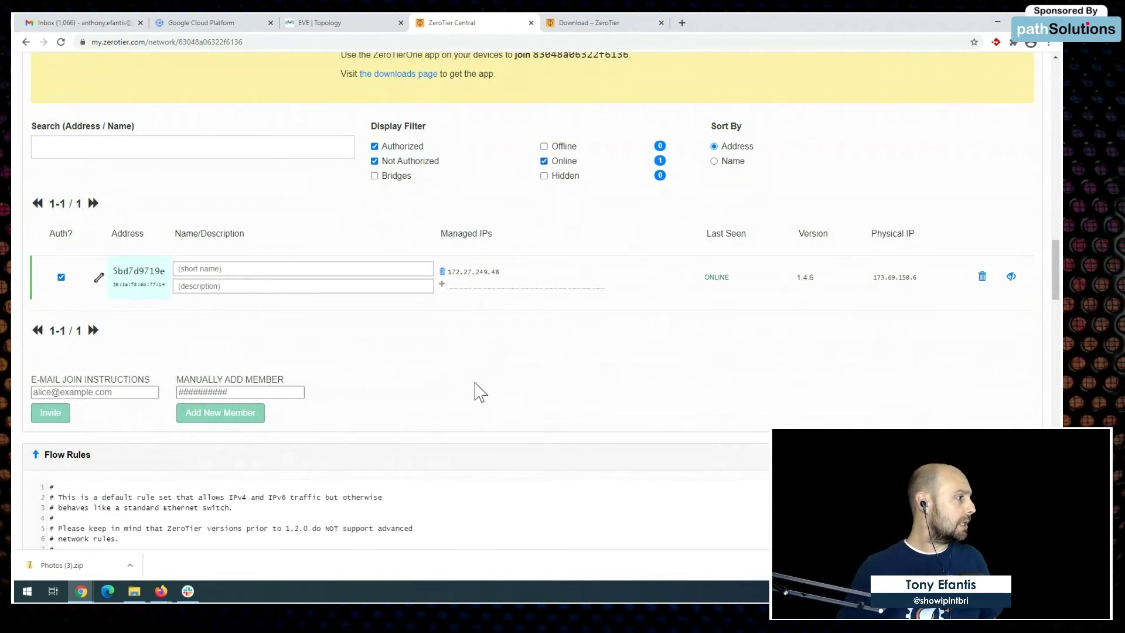
scroll(542, 396, up, 2)
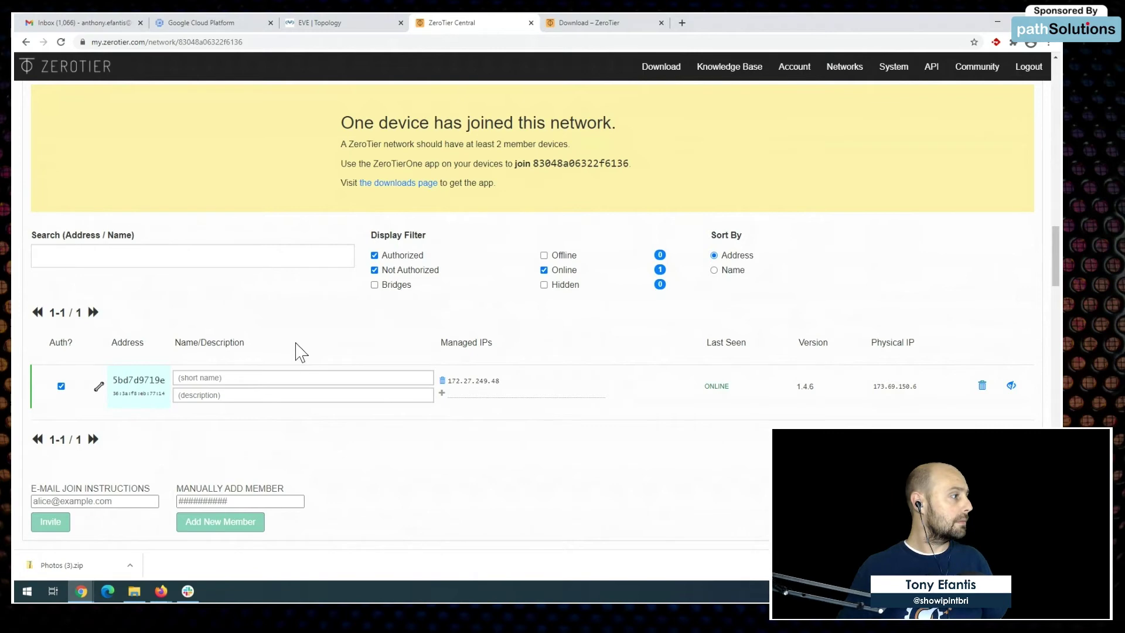
click(60, 42)
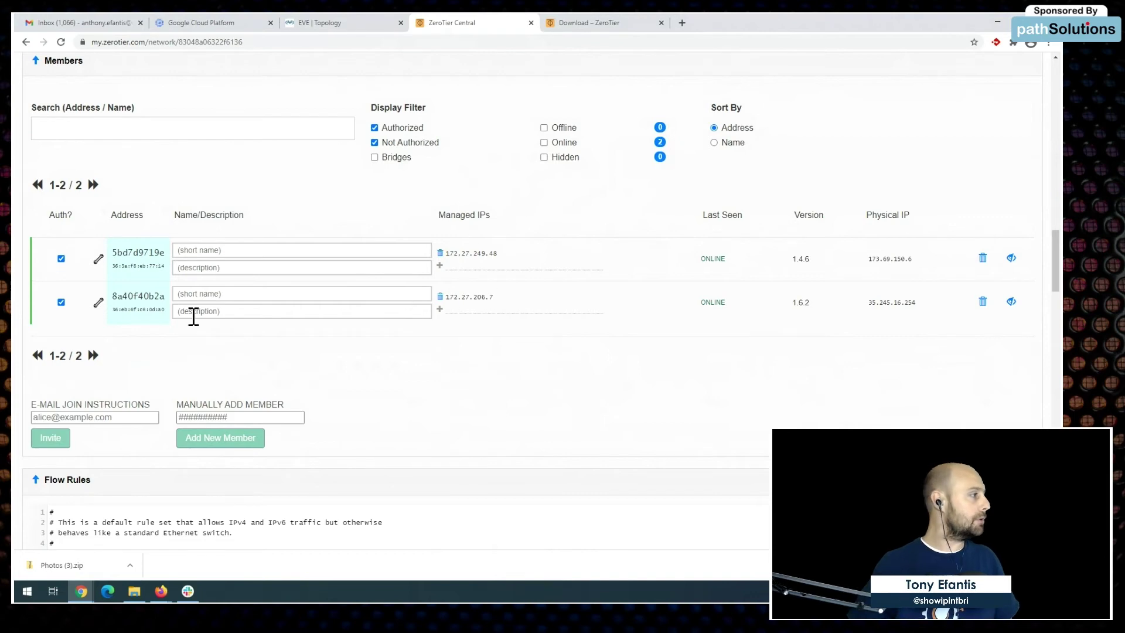
drag(495, 299, 450, 301)
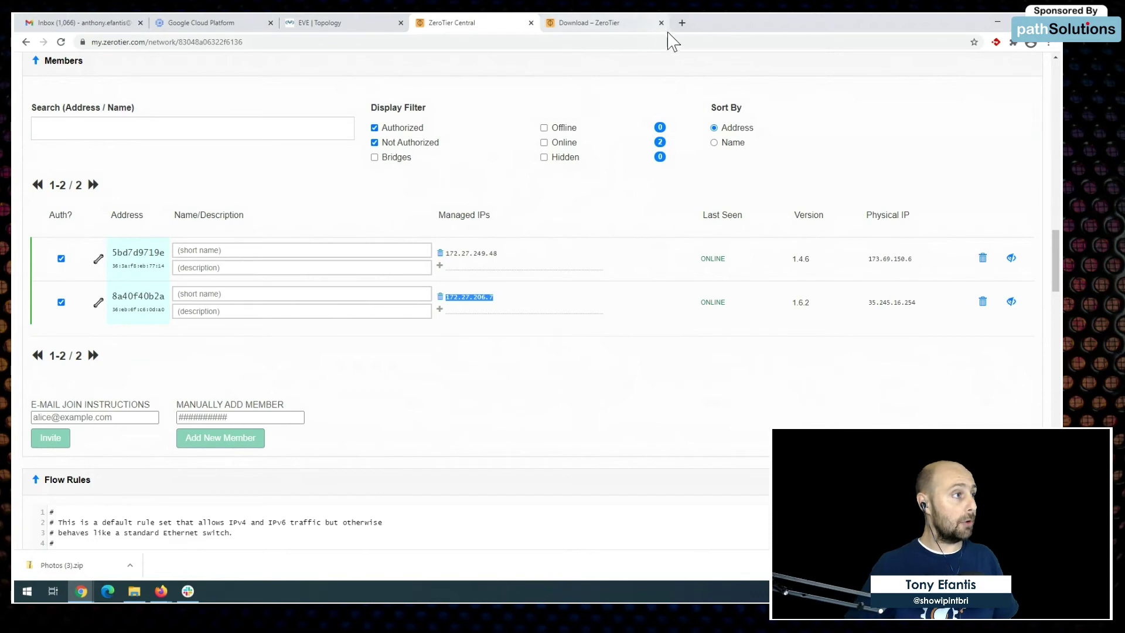
click(681, 23)
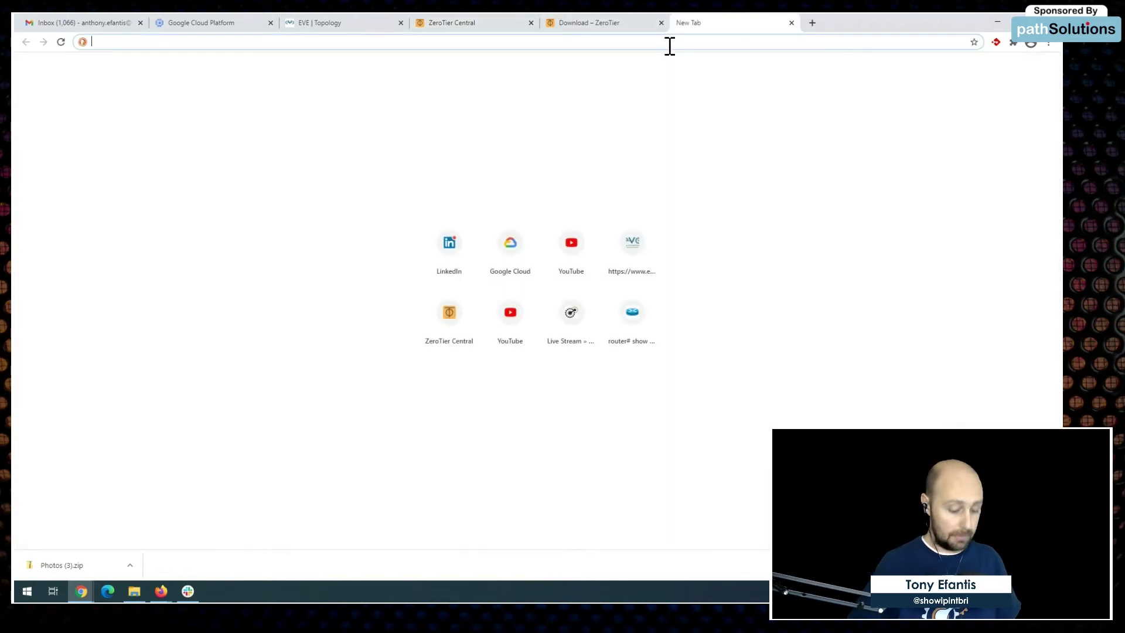
text(http://)
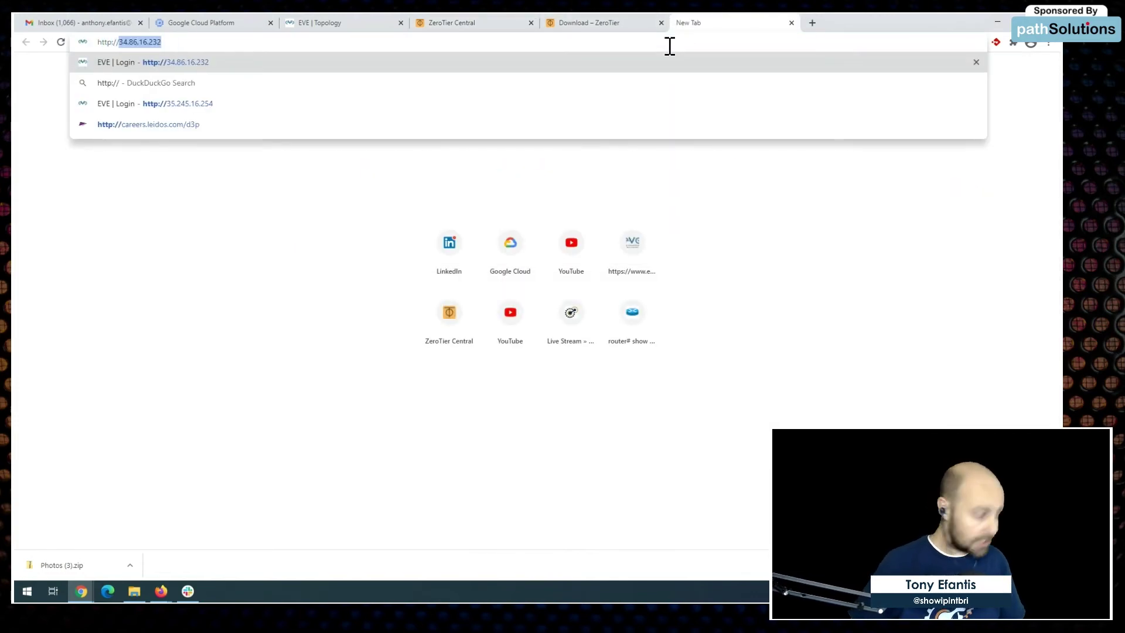
text(172.27.206.7)
key(Return)
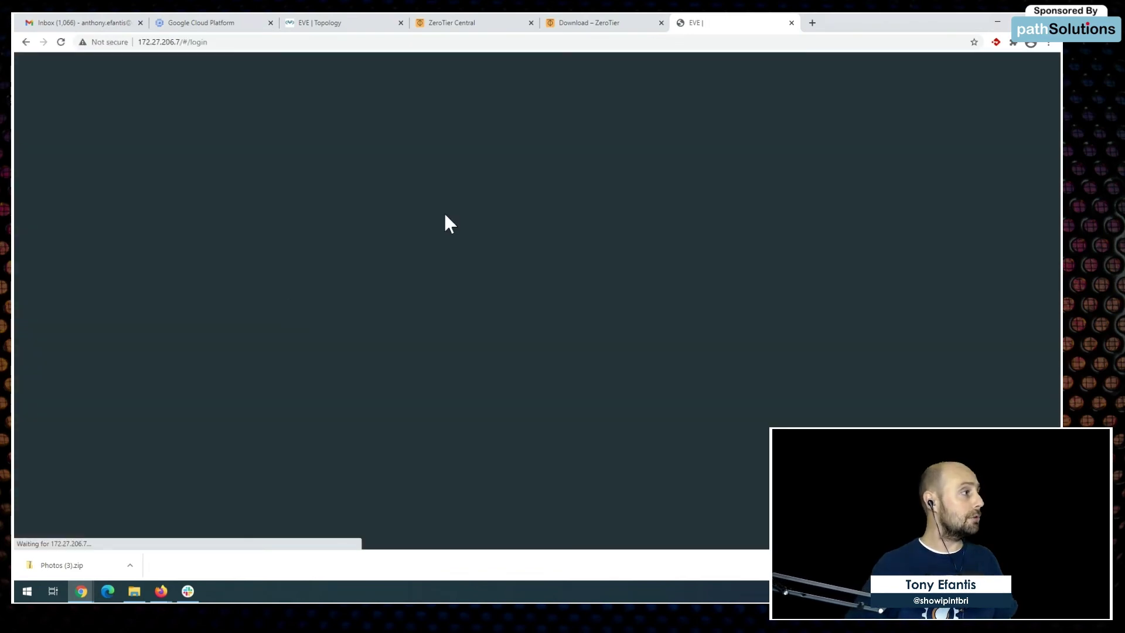
click(588, 263)
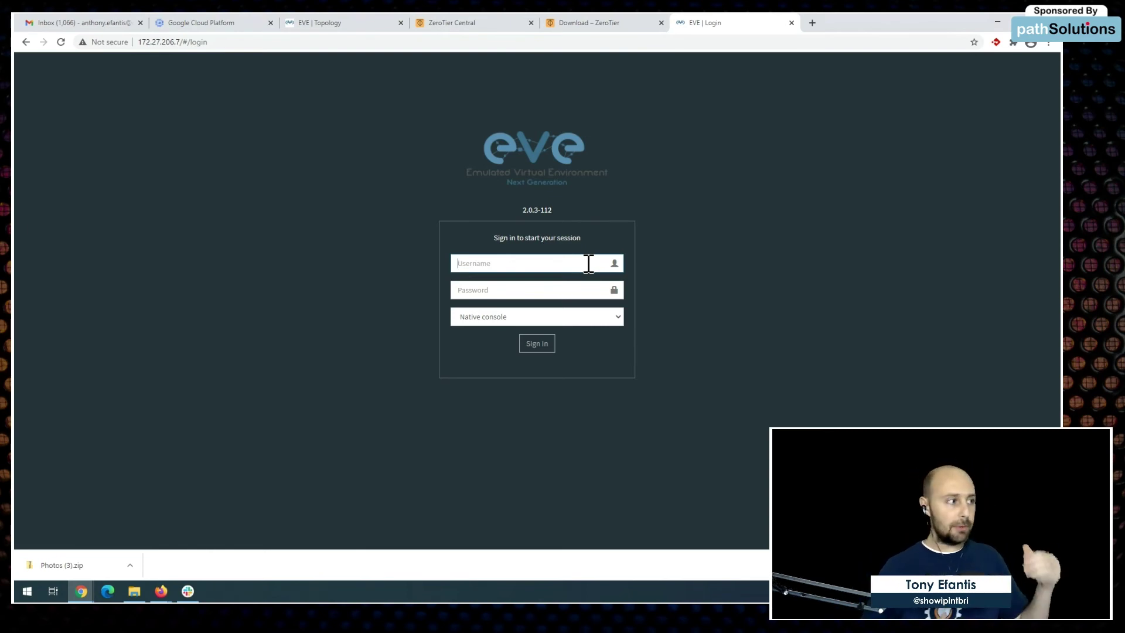
Step: Log in to EVE-NG at 172.27.206.7 as admin with the account password, declining Chrome's password save
click(588, 263)
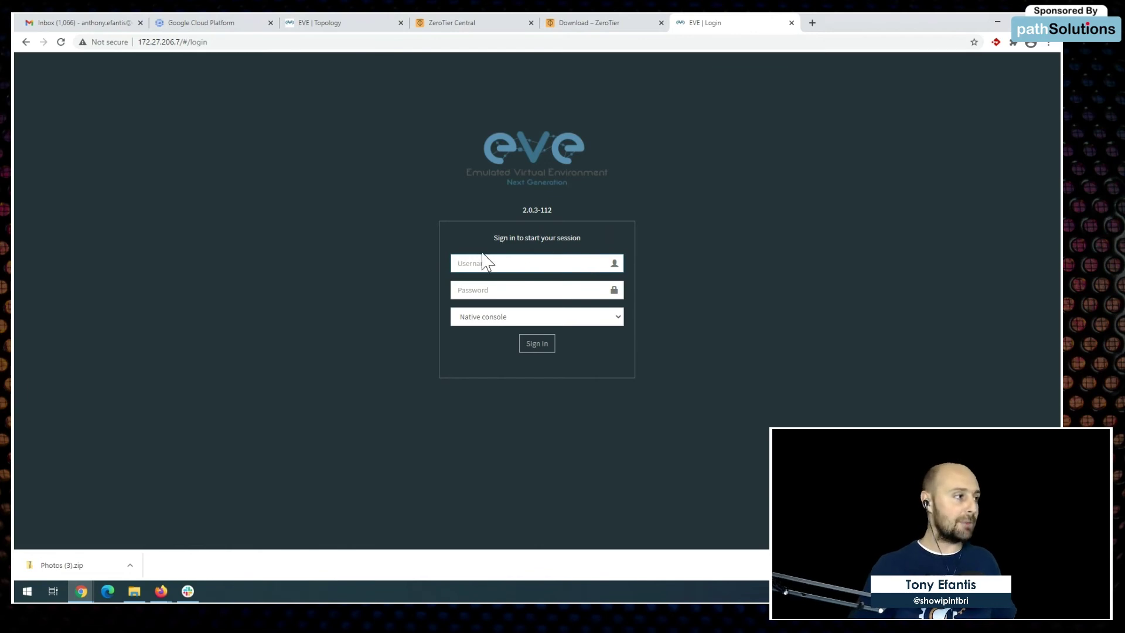
text(admin)
key(Tab)
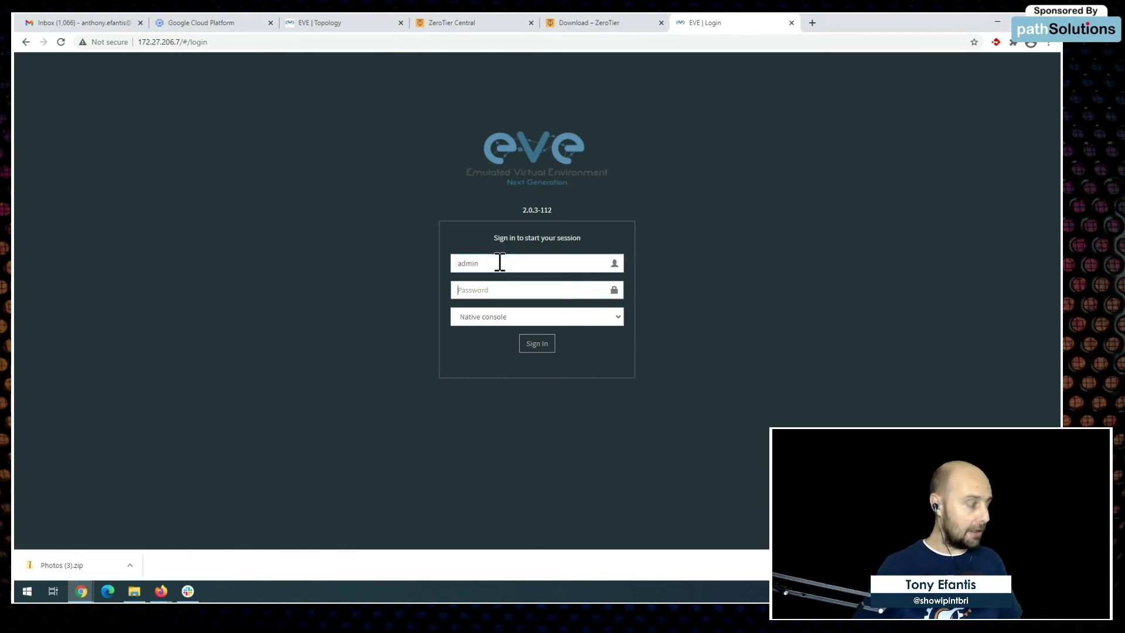
text(eve)
key(Return)
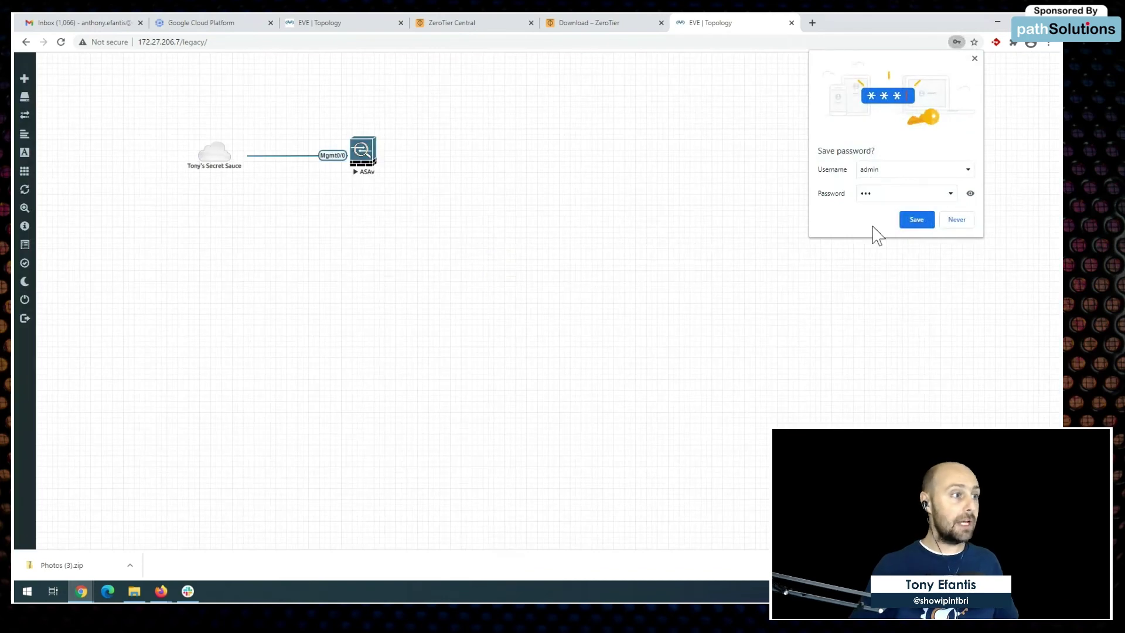
click(951, 223)
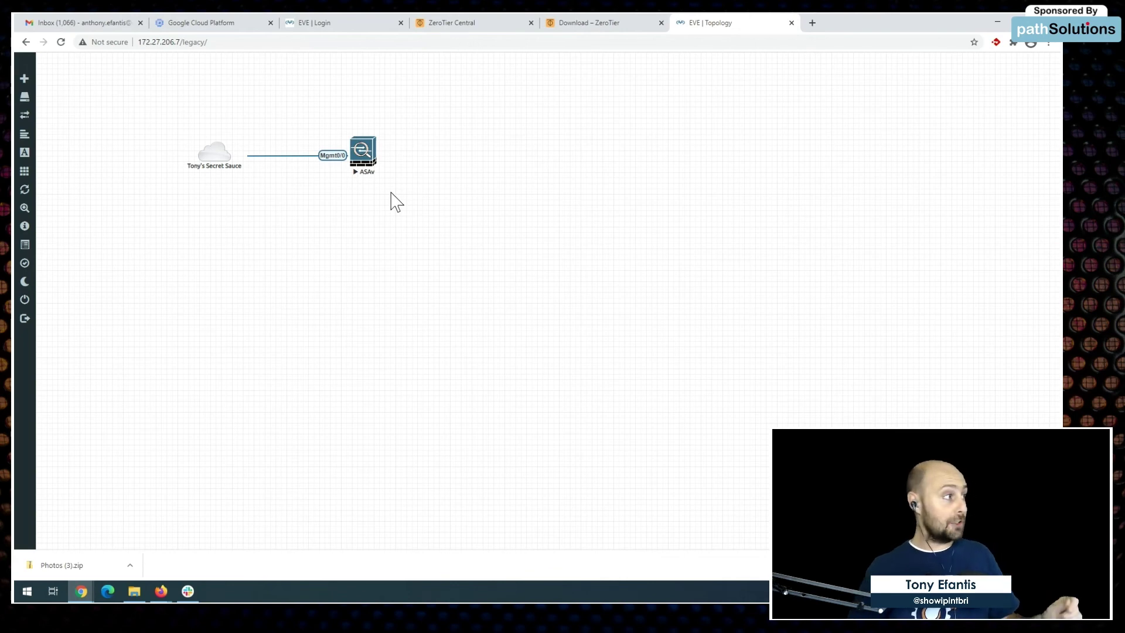
click(240, 46)
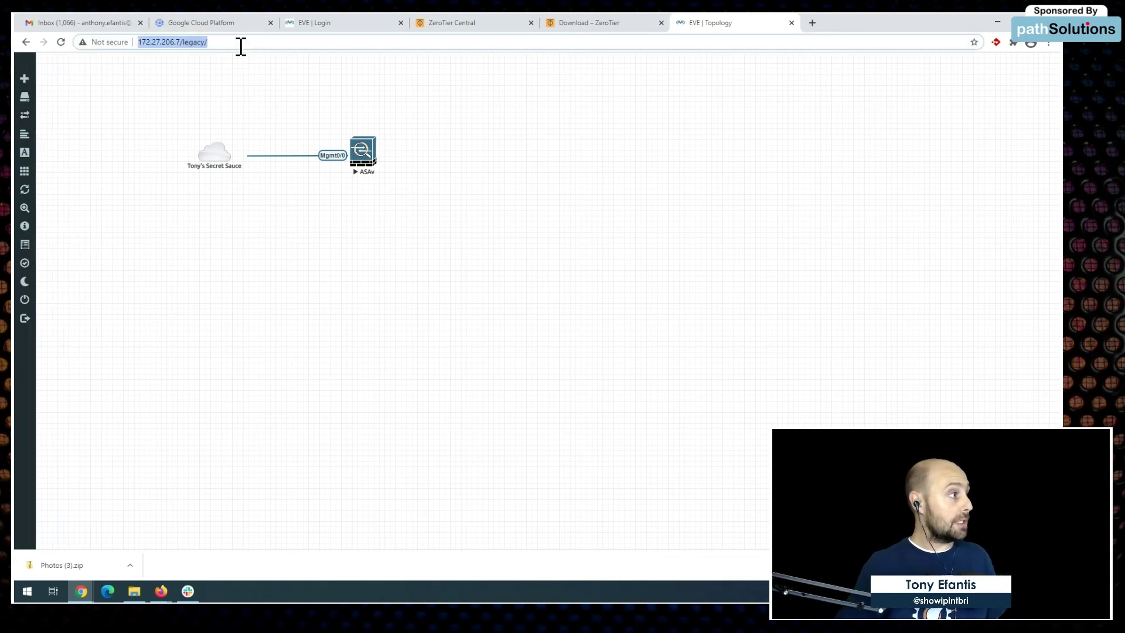